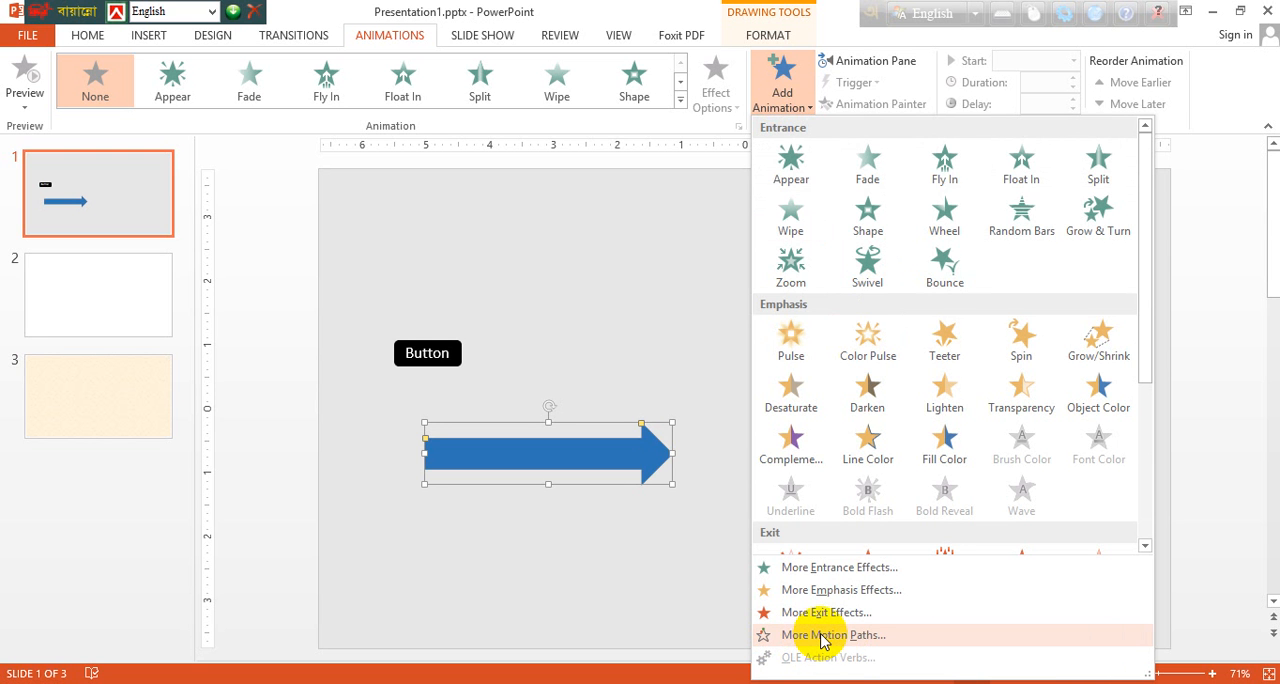
Step: Add the Right motion path from Lines_Curves to the blue arrow shape
{"action": "left_click", "coordinate": [822, 637]}
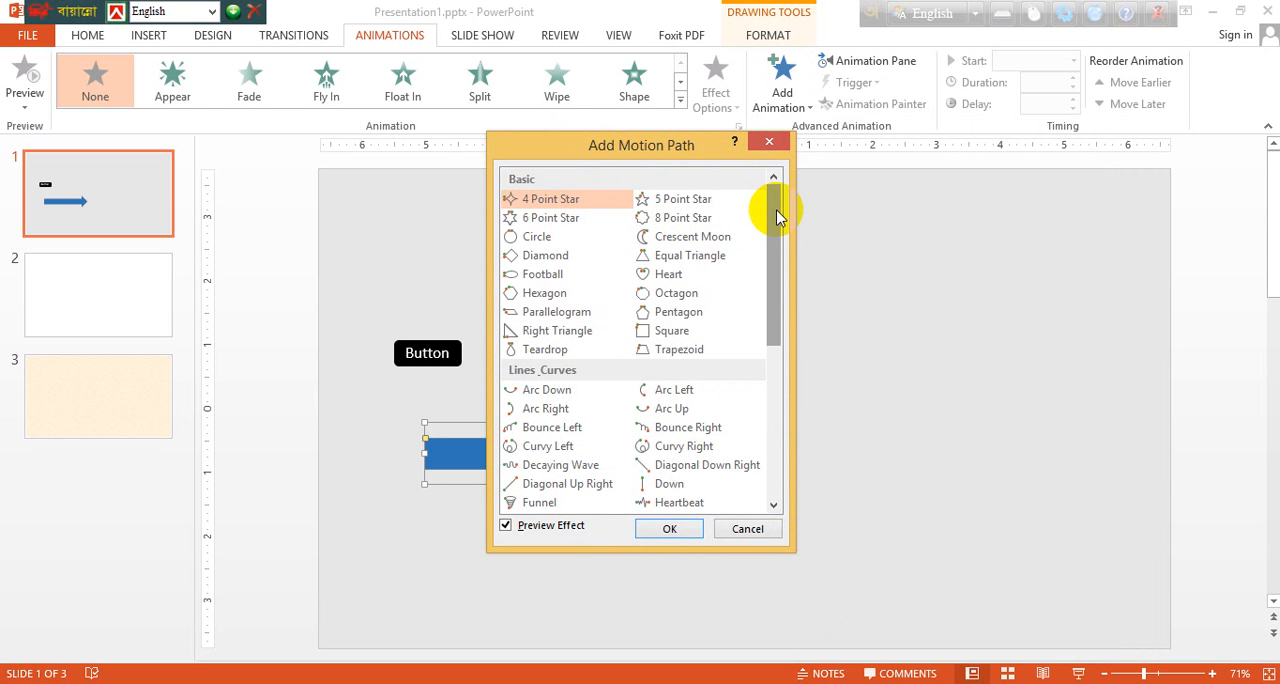
{"action": "left_click_drag", "start_coordinate": [695, 152], "coordinate": [297, 193]}
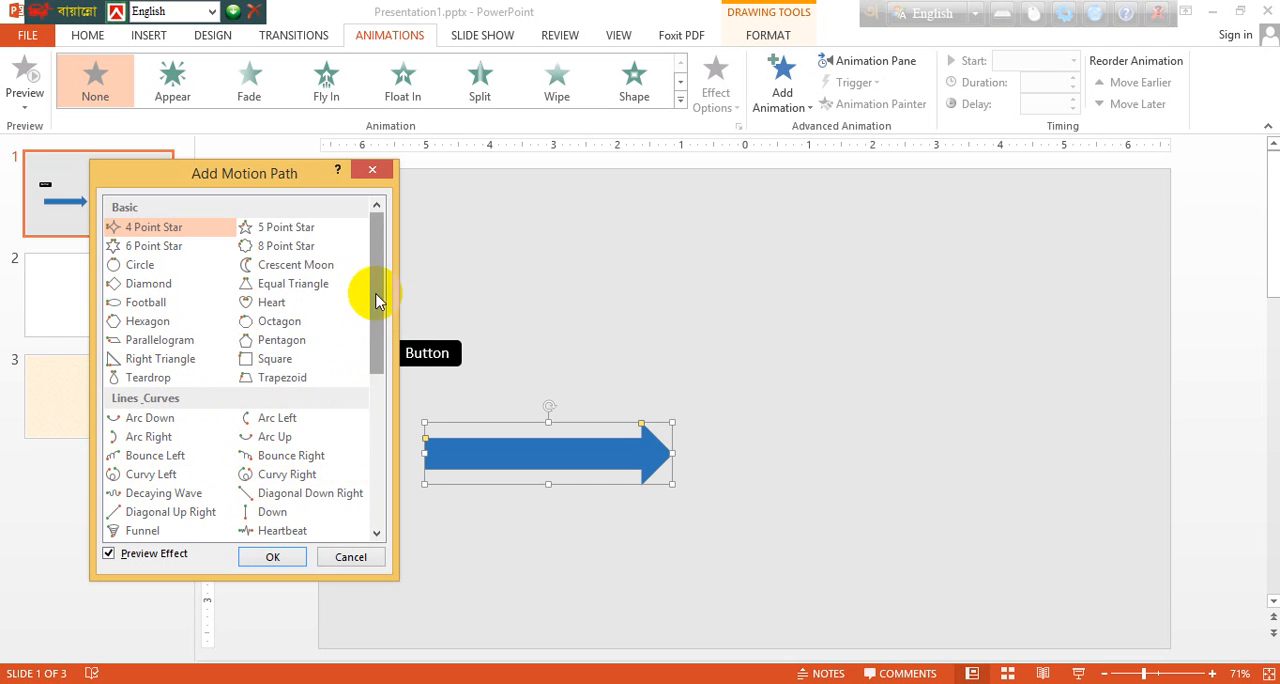
{"action": "left_click_drag", "start_coordinate": [374, 306], "coordinate": [371, 343]}
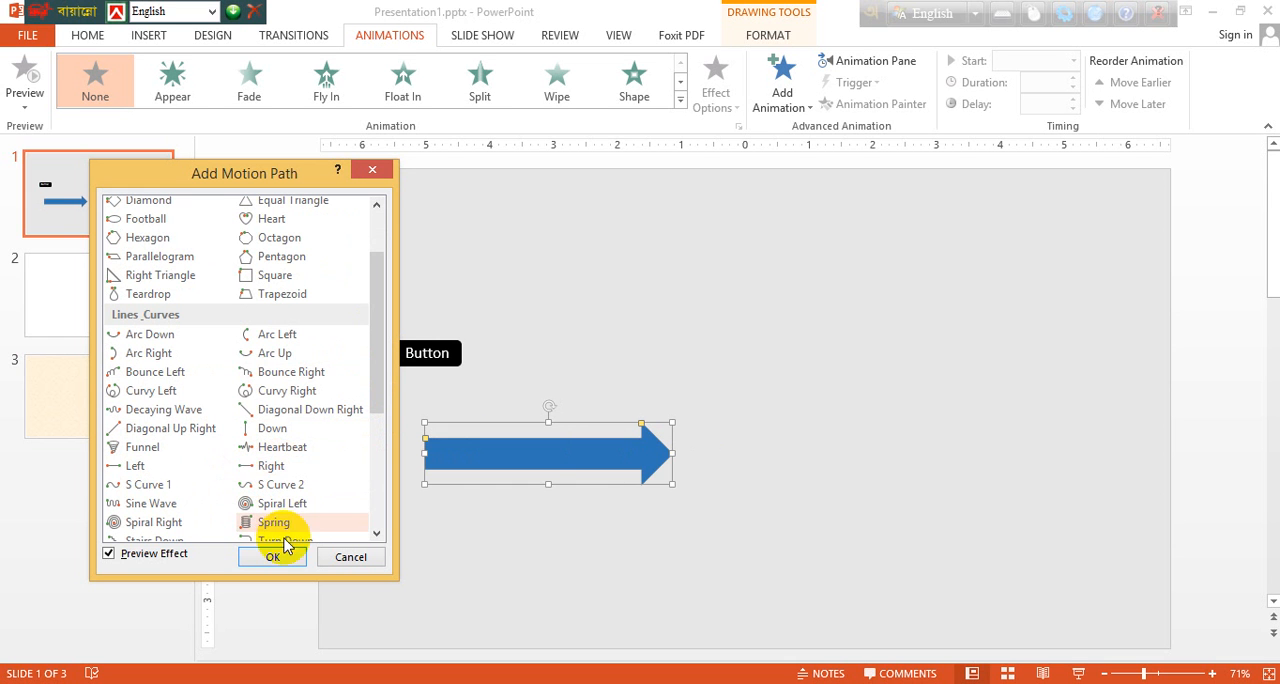
{"action": "left_click", "coordinate": [265, 473]}
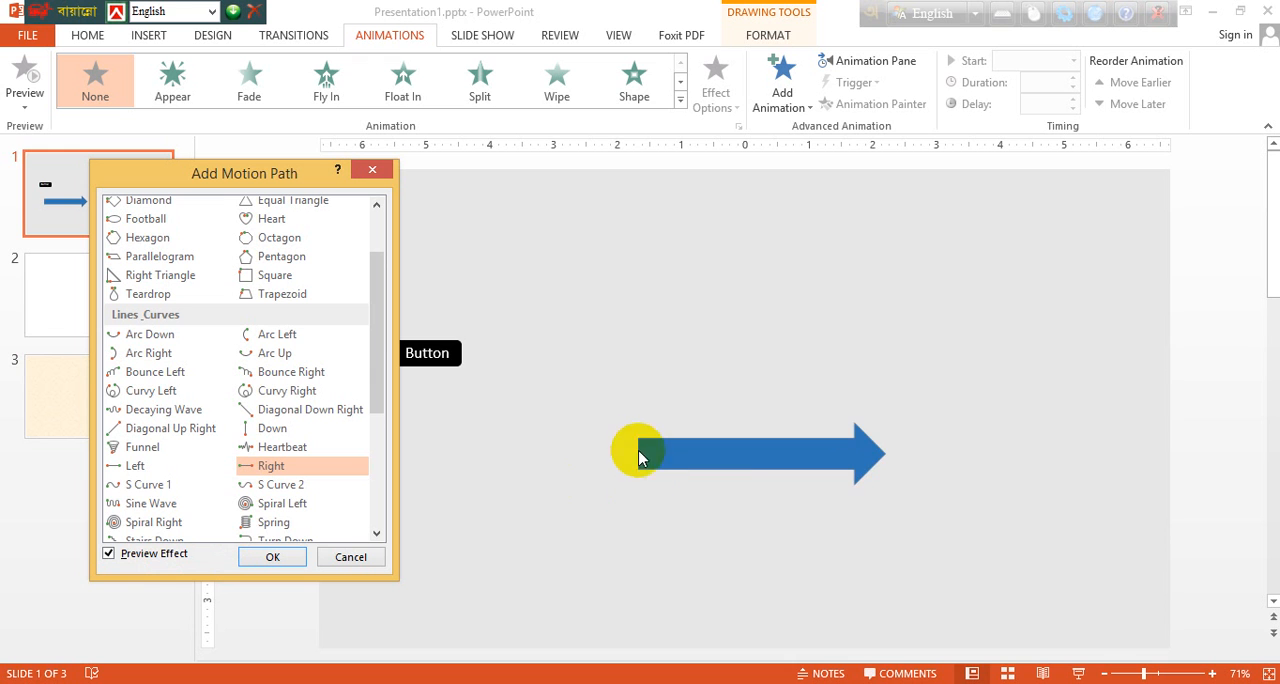
{"action": "left_click", "coordinate": [133, 467]}
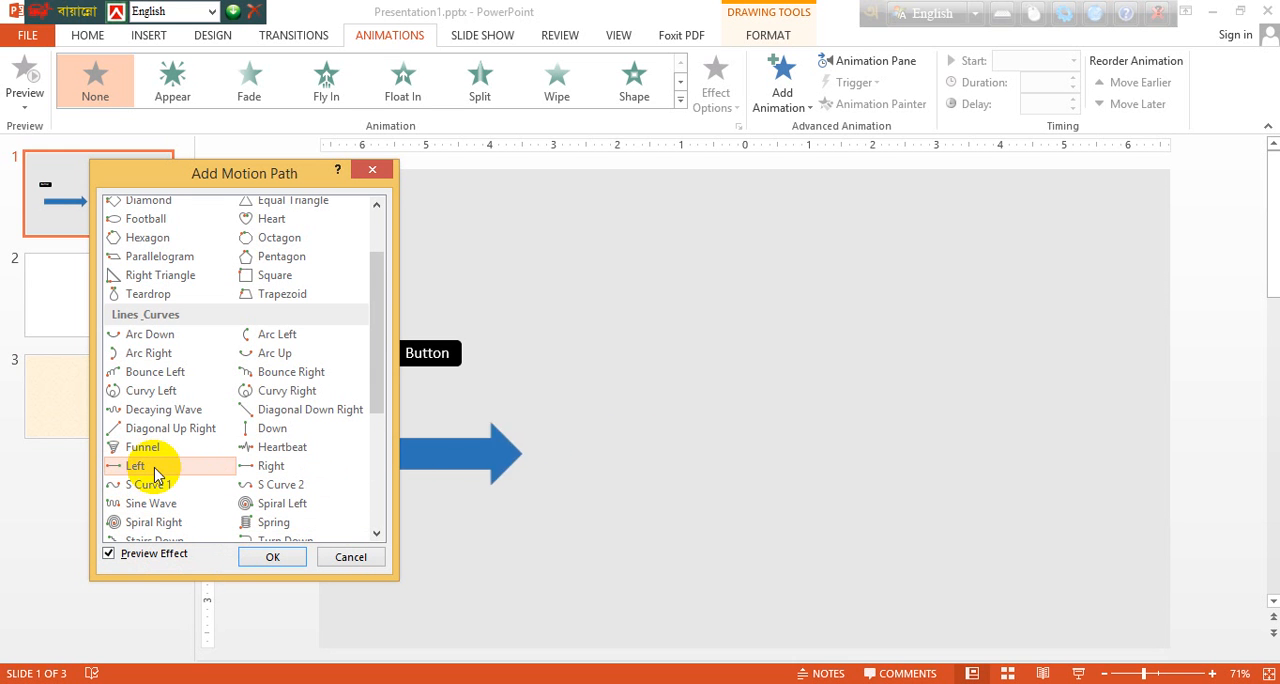
{"action": "left_click", "coordinate": [258, 468]}
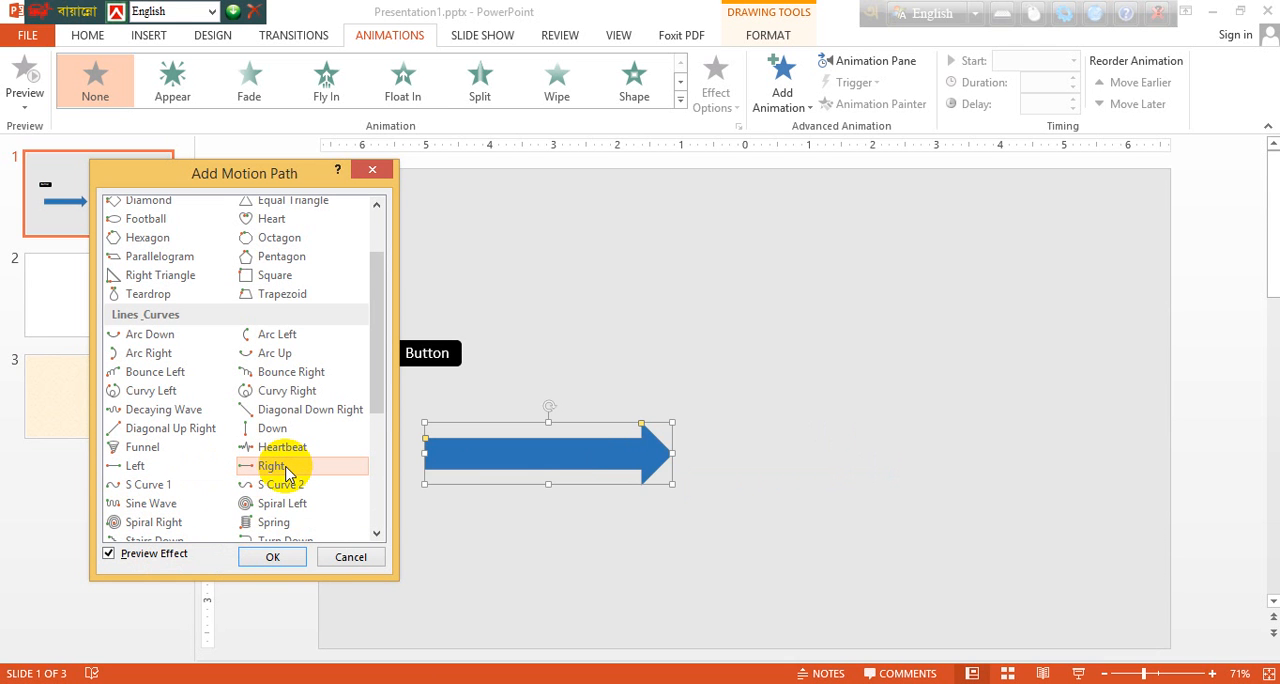
{"action": "left_click", "coordinate": [272, 556]}
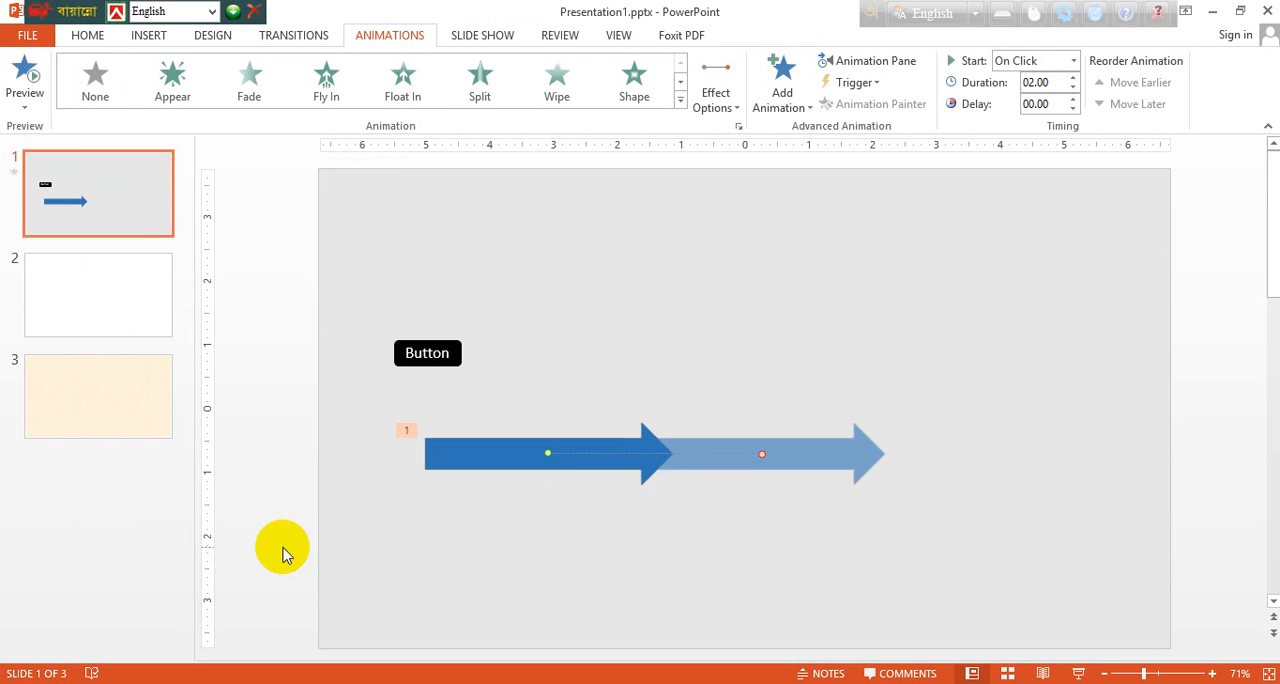
Step: Add the text "Arrow" inside the blue arrow shape
{"action": "left_click", "coordinate": [494, 452]}
{"action": "right_click", "coordinate": [486, 452]}
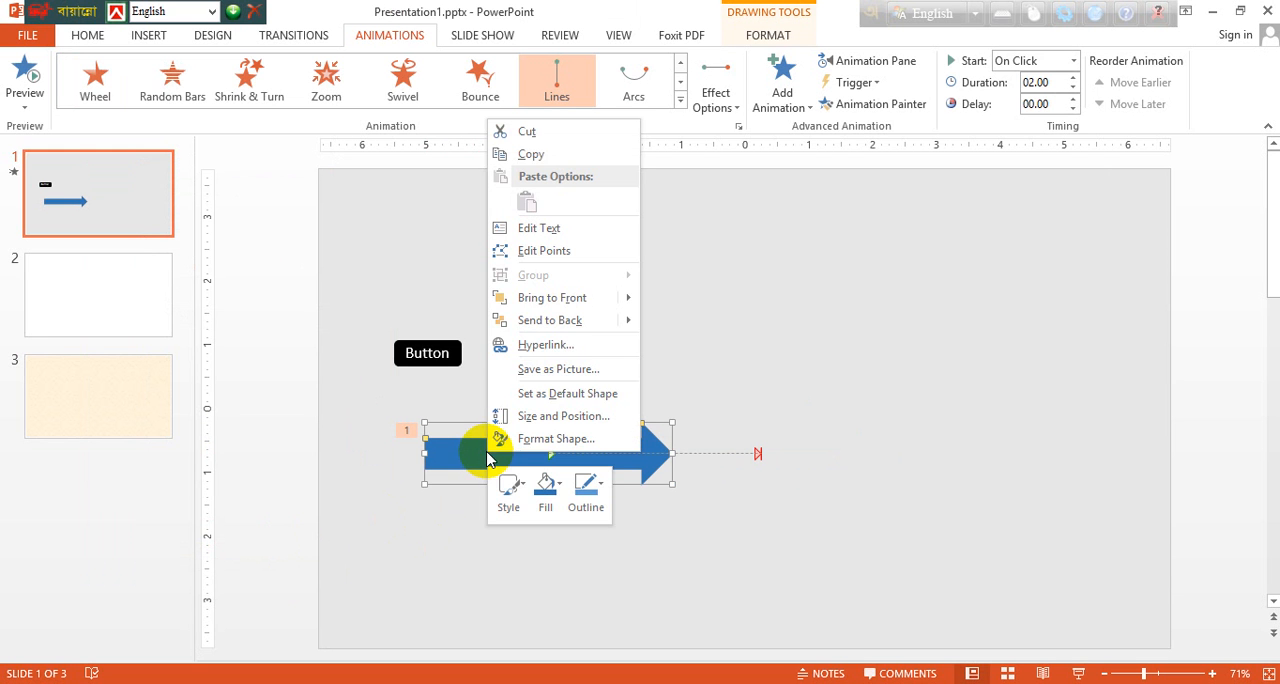
{"action": "left_click", "coordinate": [562, 232]}
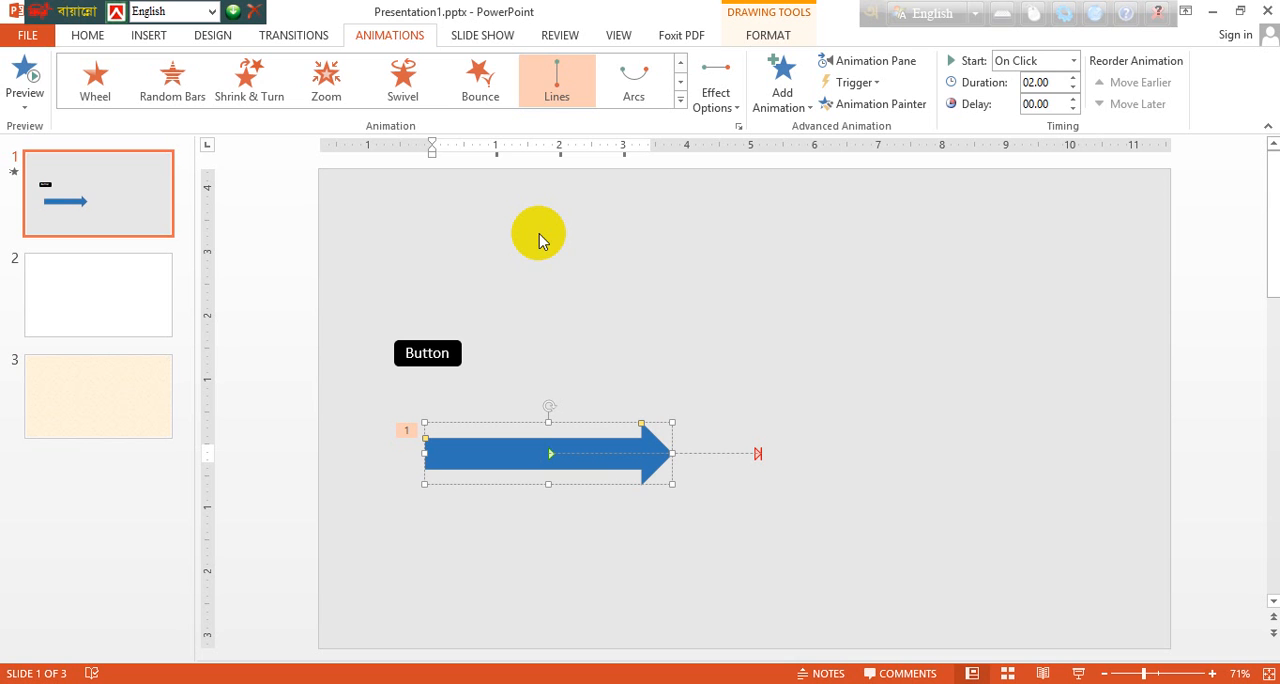
{"action": "type", "text": "Arrow"}
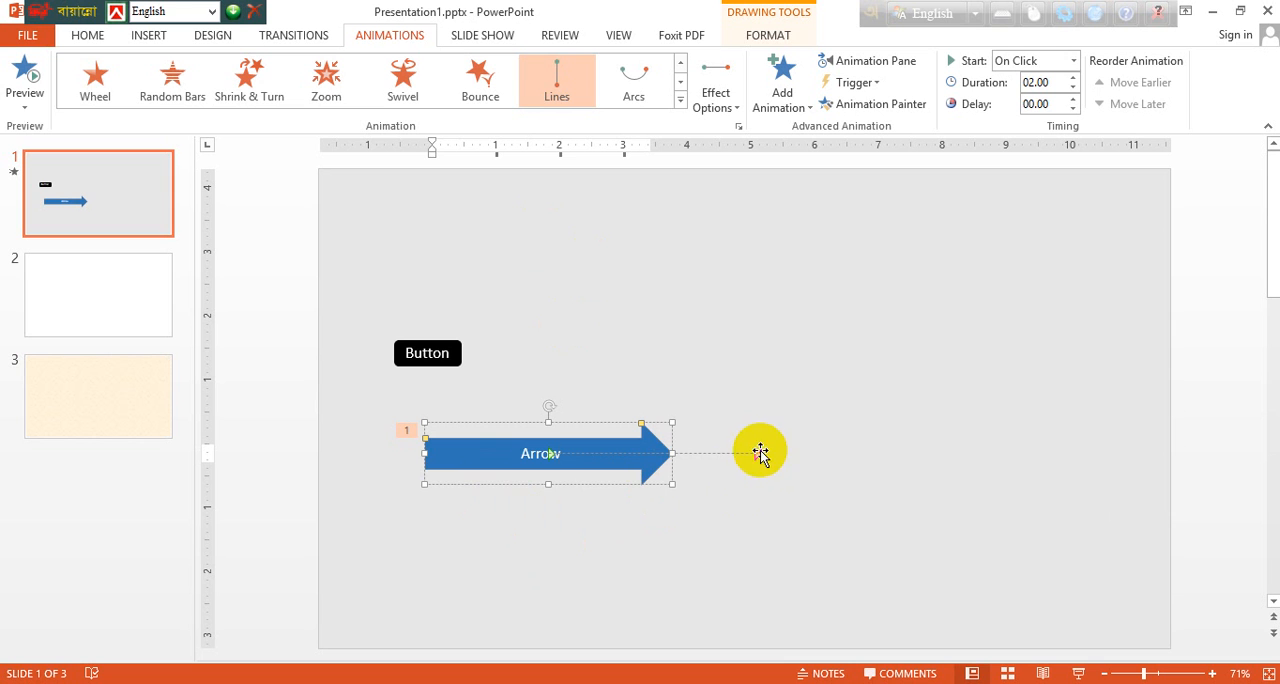
Step: Extend the end of the arrow's motion path farther right, close to the slide's right edge
{"action": "mouse_move", "coordinate": [758, 453]}
{"action": "left_mouse_down"}
{"action": "mouse_move", "coordinate": [1023, 454]}
{"action": "mouse_move", "coordinate": [1012, 462]}
{"action": "left_mouse_up"}
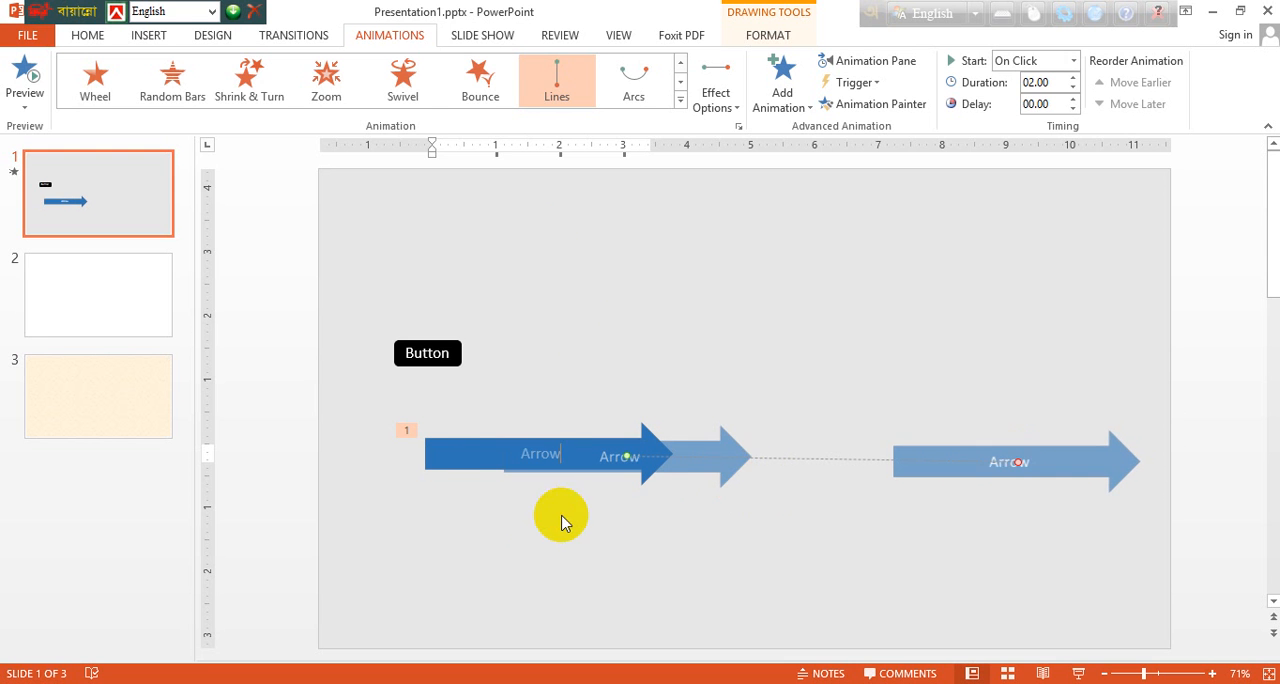
{"action": "left_click", "coordinate": [603, 520]}
Step: Shorten the arrow shape from its tail end and move it left and slightly down, beneath the Button shape
{"action": "left_click", "coordinate": [429, 464]}
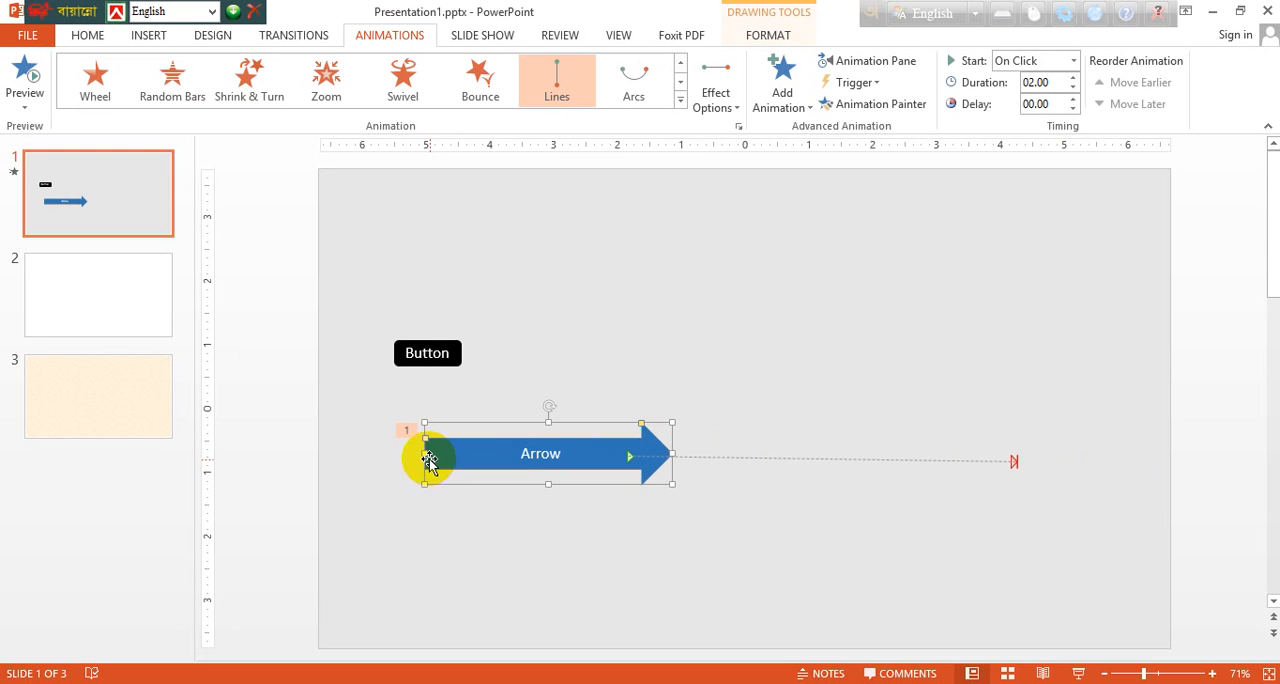
{"action": "left_click_drag", "start_coordinate": [425, 455], "coordinate": [487, 455]}
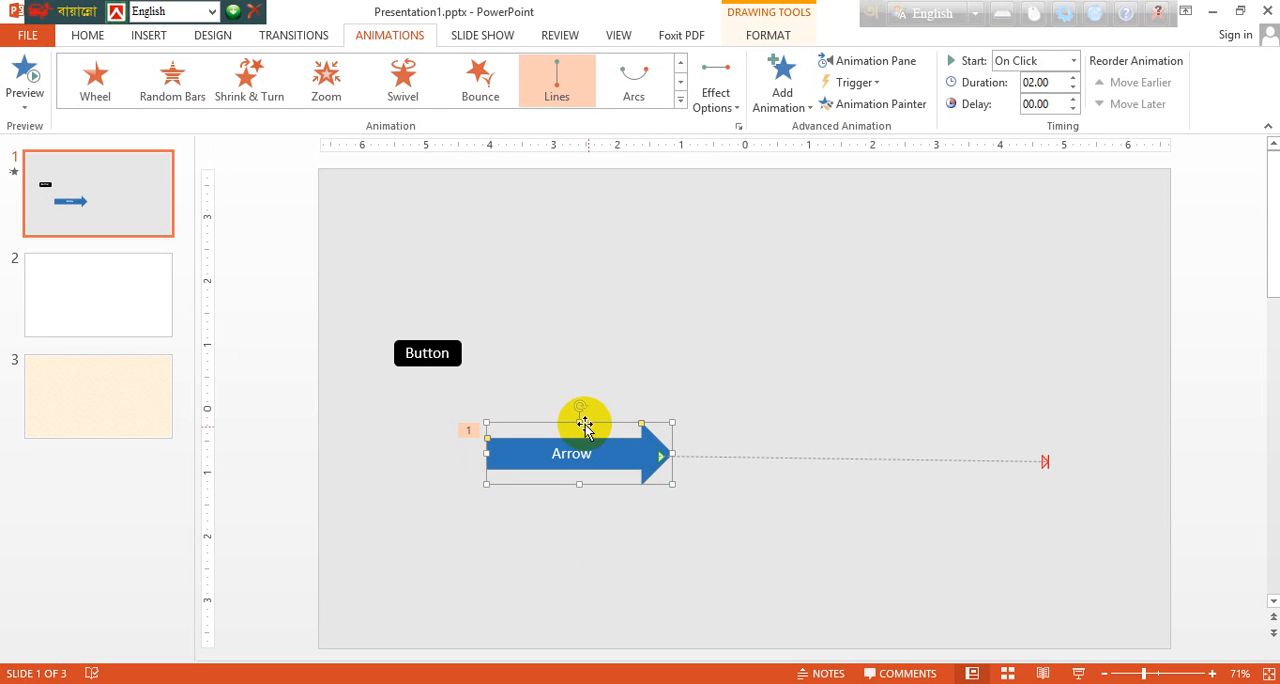
{"action": "left_click_drag", "start_coordinate": [581, 421], "coordinate": [506, 465]}
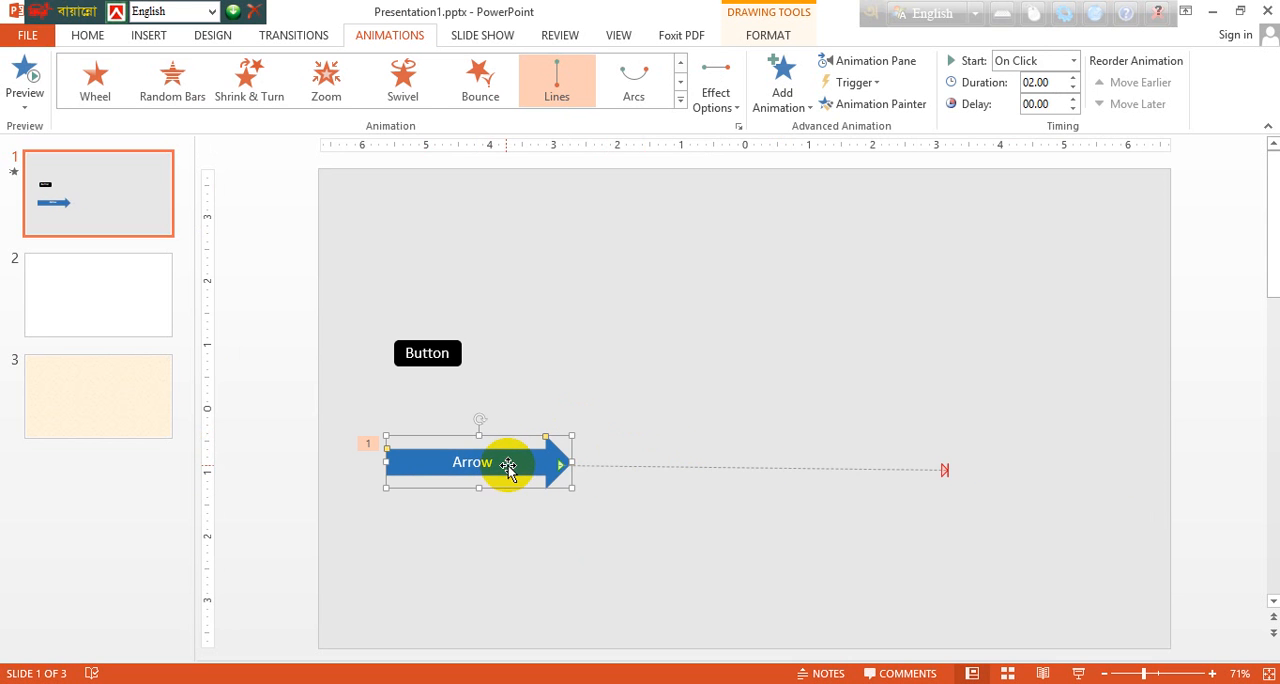
Step: Straighten the arrow's motion path by adjusting its end point and start point so it runs nearly horizontal
{"action": "left_click_drag", "start_coordinate": [947, 472], "coordinate": [950, 456]}
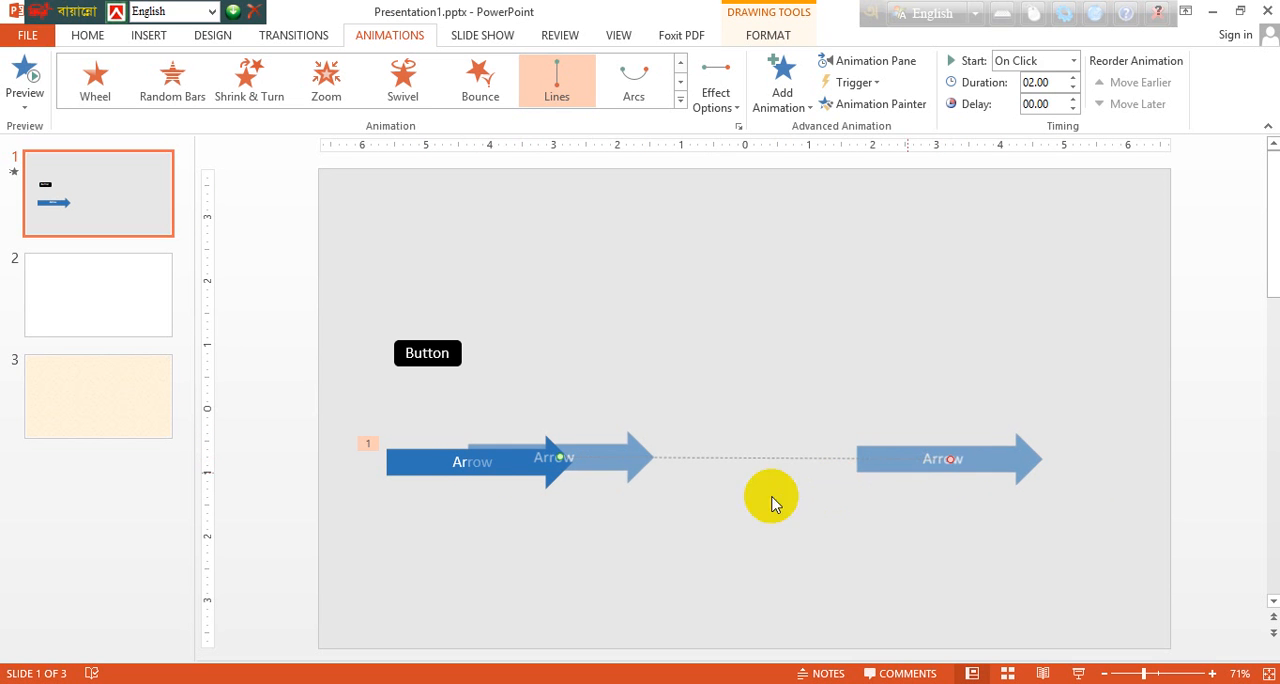
{"action": "left_click", "coordinate": [712, 506]}
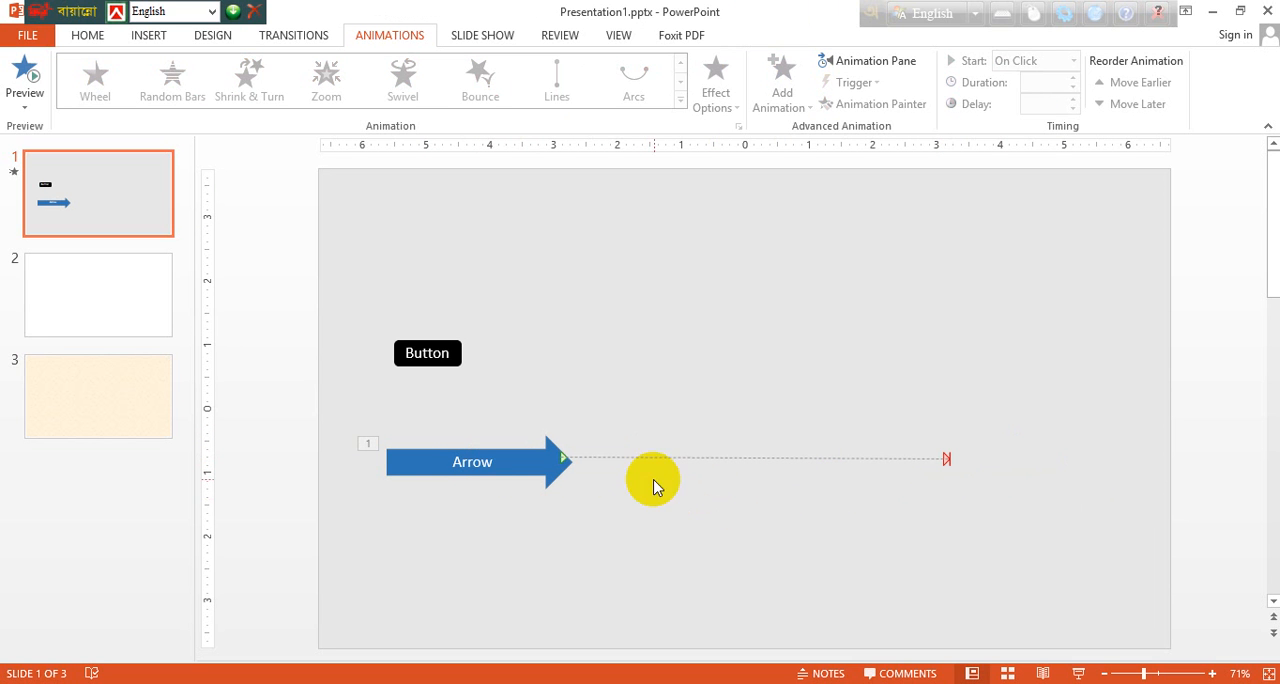
{"action": "left_click", "coordinate": [580, 462]}
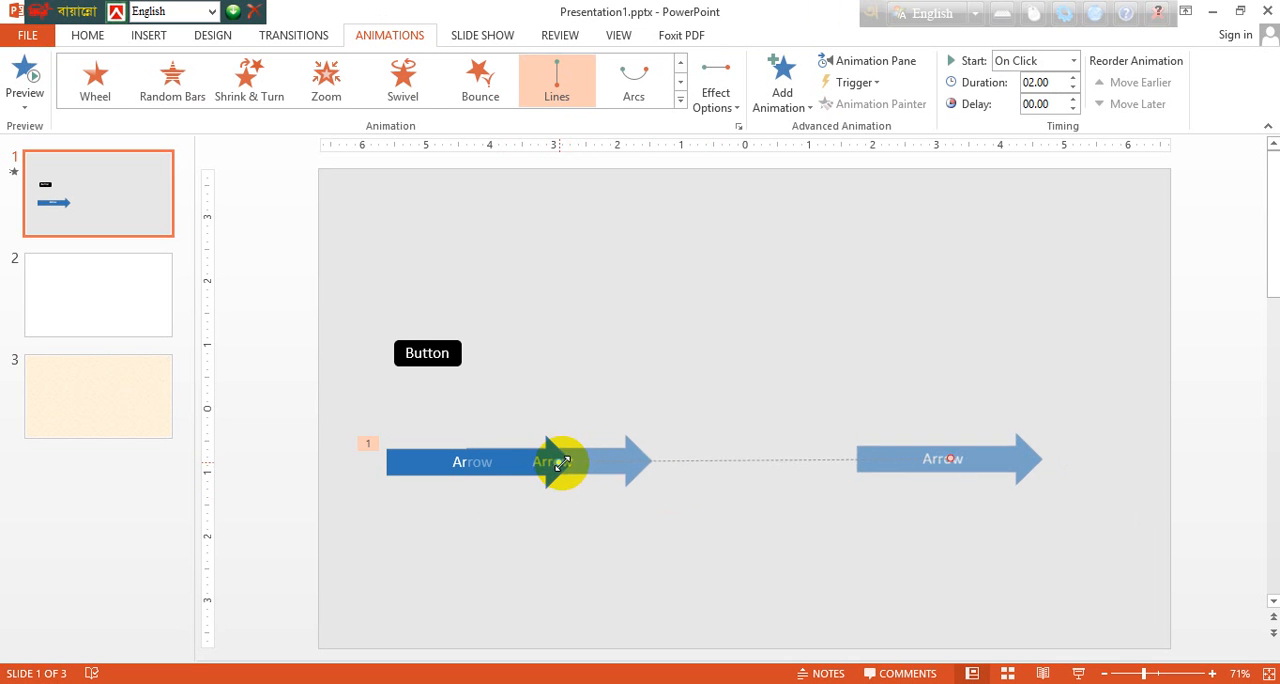
{"action": "left_click", "coordinate": [614, 516]}
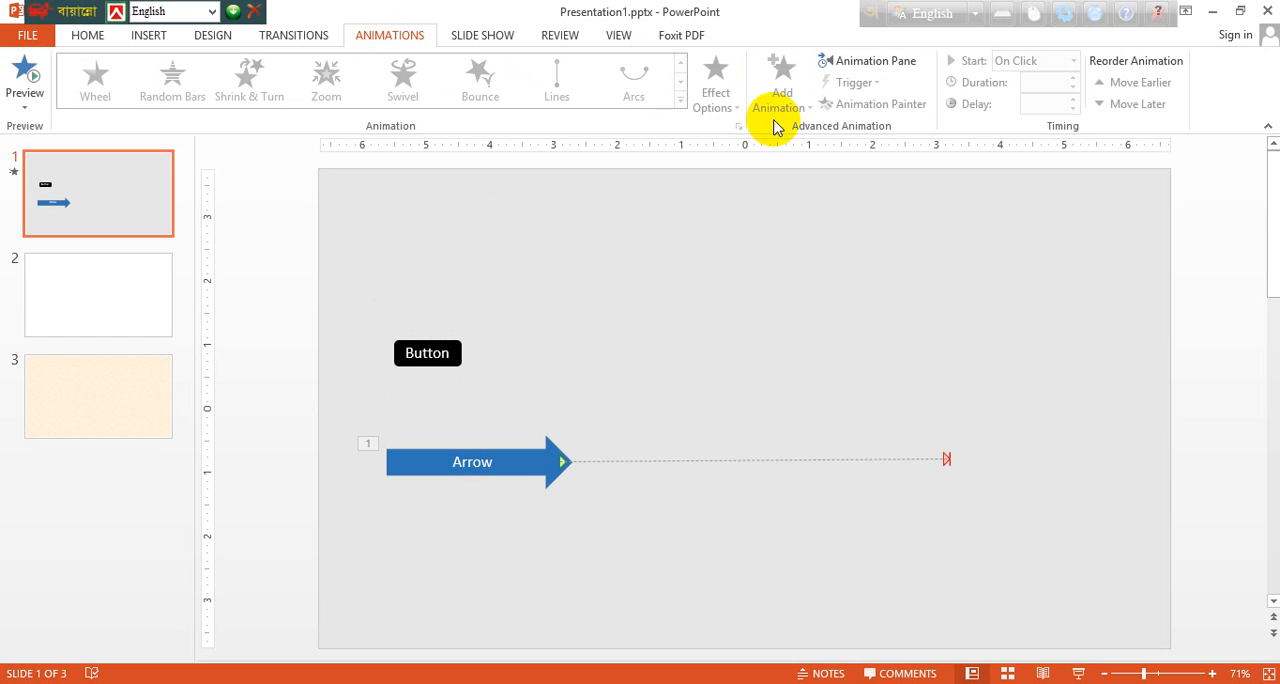
Step: Enable Rewind when done playing in the timing settings of the arrow's motion path animation
{"action": "left_click", "coordinate": [495, 460]}
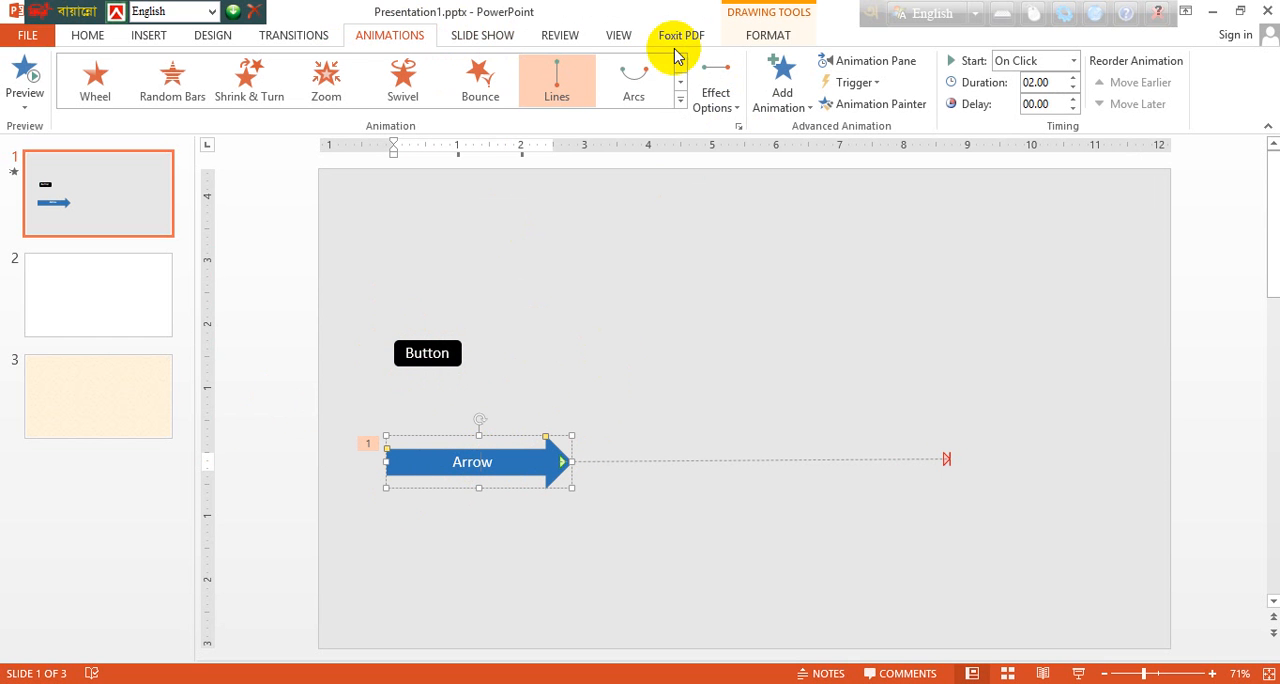
{"action": "left_click", "coordinate": [855, 62]}
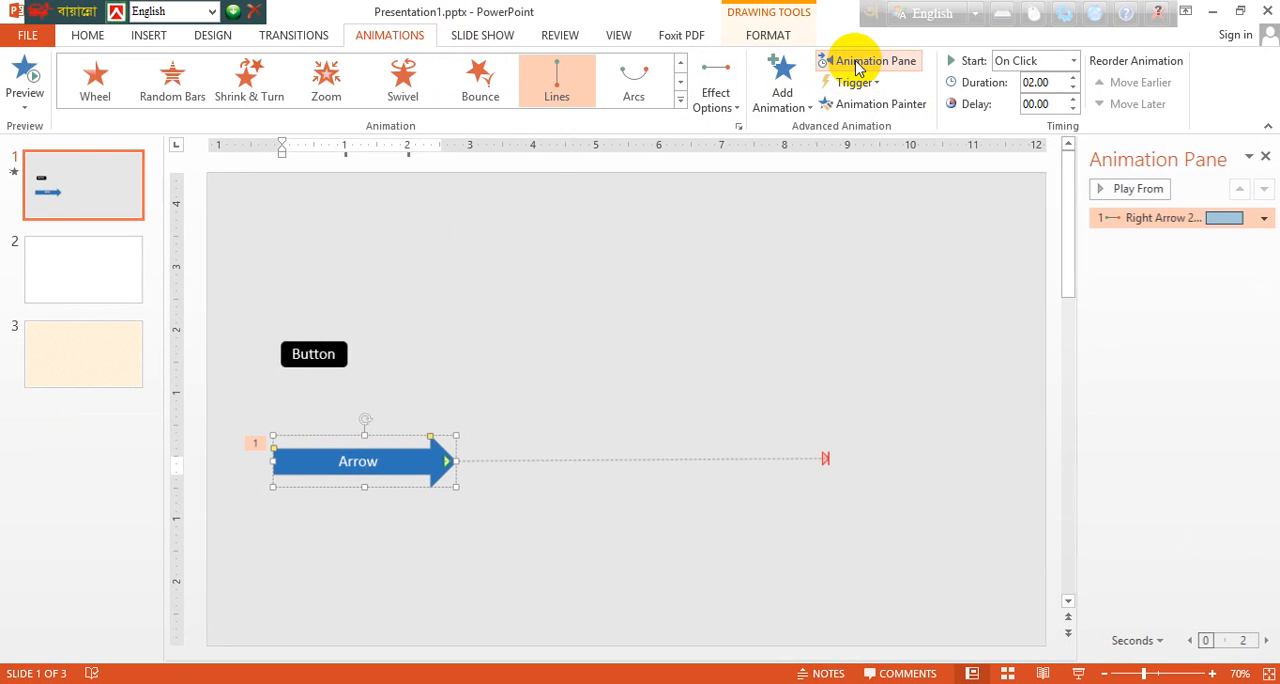
{"action": "left_click", "coordinate": [1263, 218]}
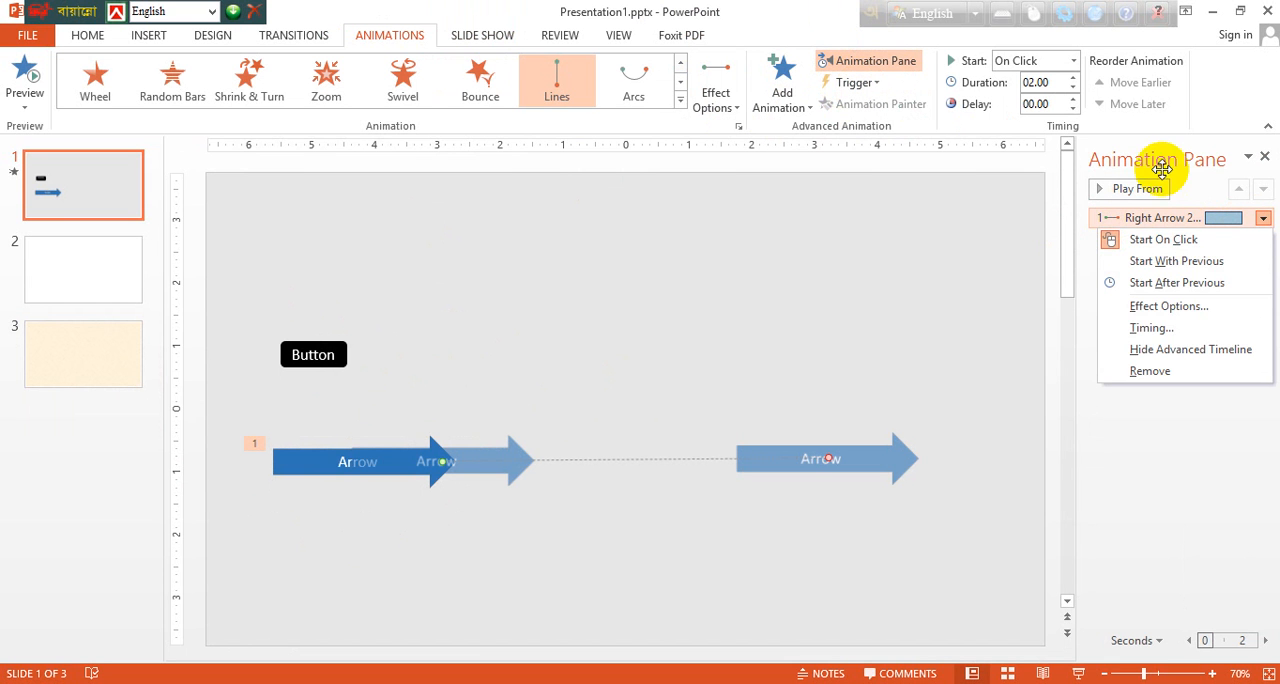
{"action": "left_click", "coordinate": [1146, 330]}
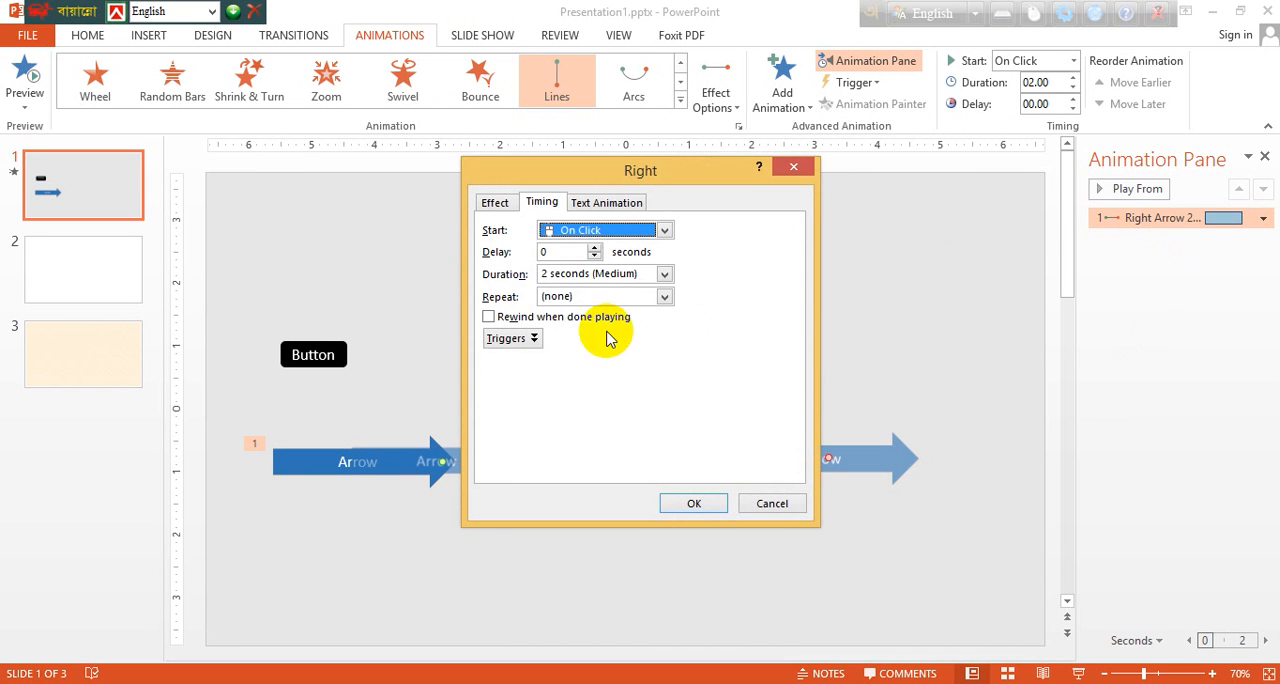
{"action": "left_click", "coordinate": [489, 317]}
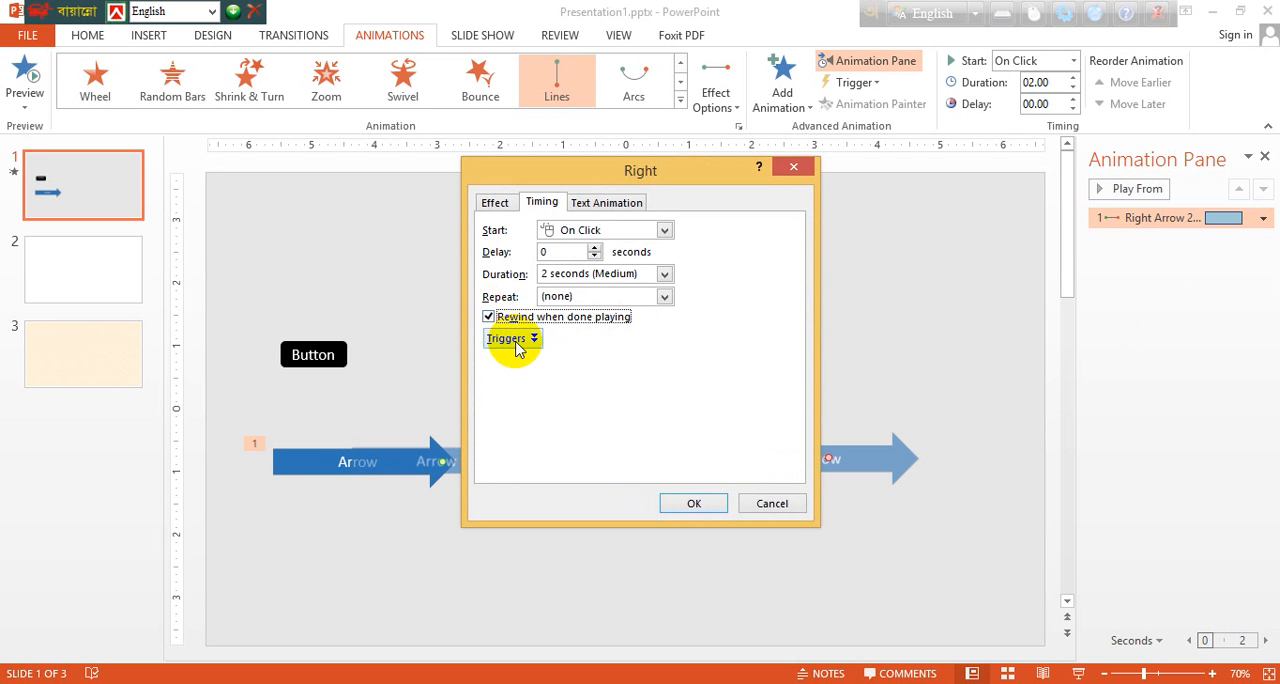
Step: Set the arrow animation's trigger to start the effect on click of Rounded Rectangle 1: Button
{"action": "left_click", "coordinate": [513, 339]}
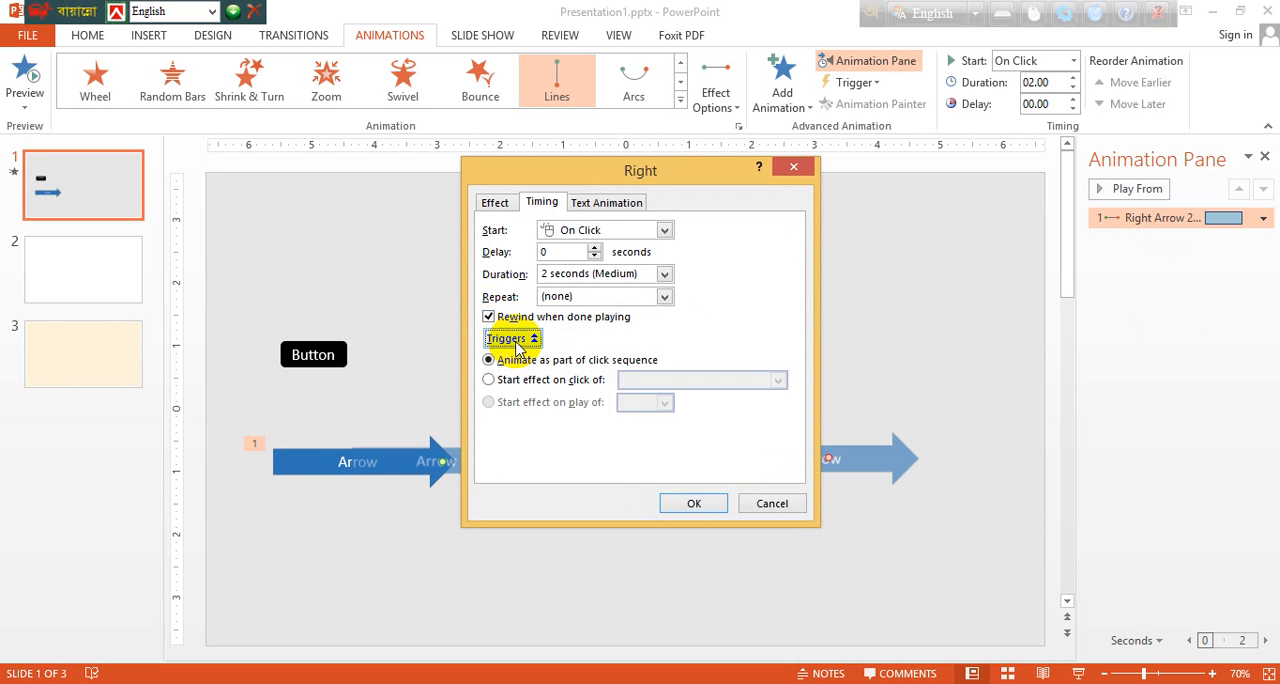
{"action": "left_click", "coordinate": [489, 380]}
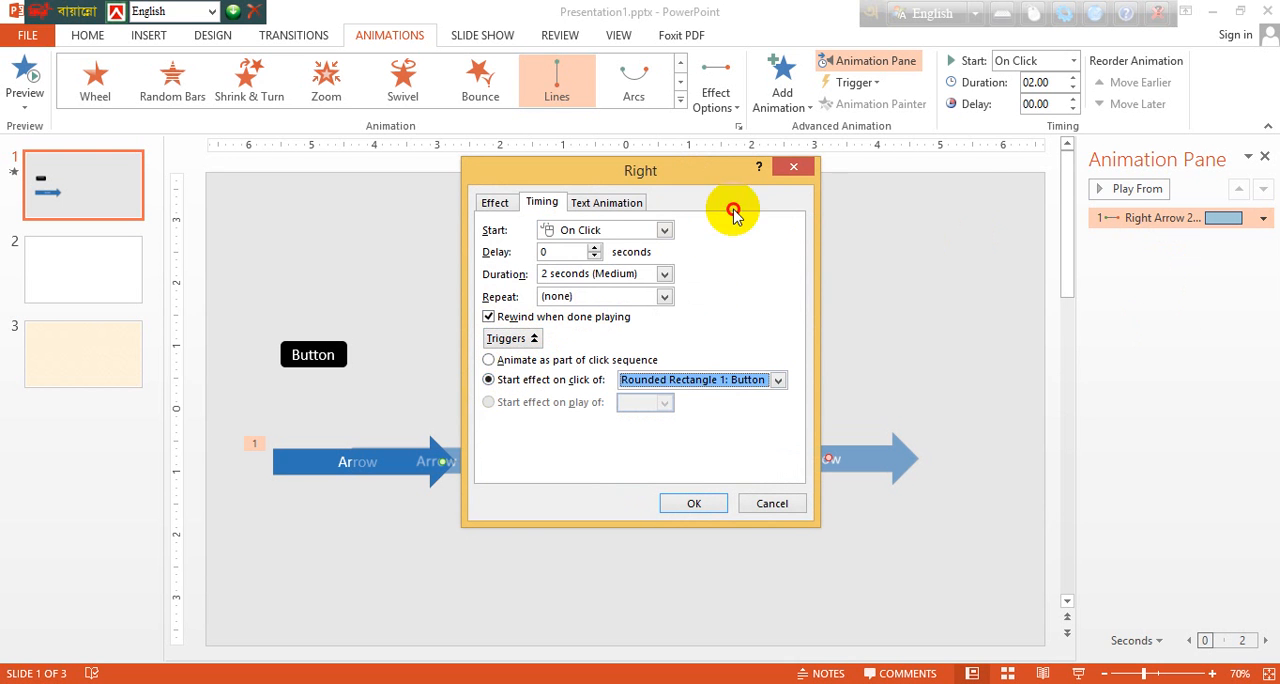
{"action": "left_click_drag", "start_coordinate": [729, 210], "coordinate": [946, 313]}
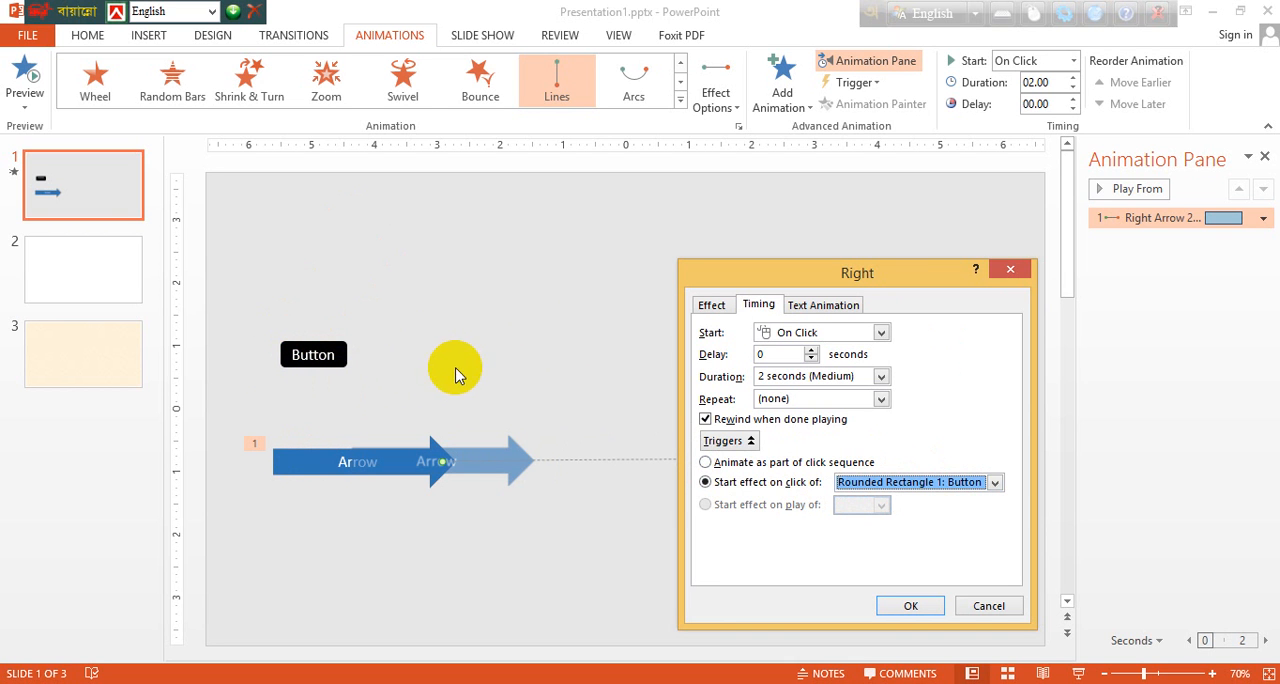
{"action": "left_click", "coordinate": [995, 483]}
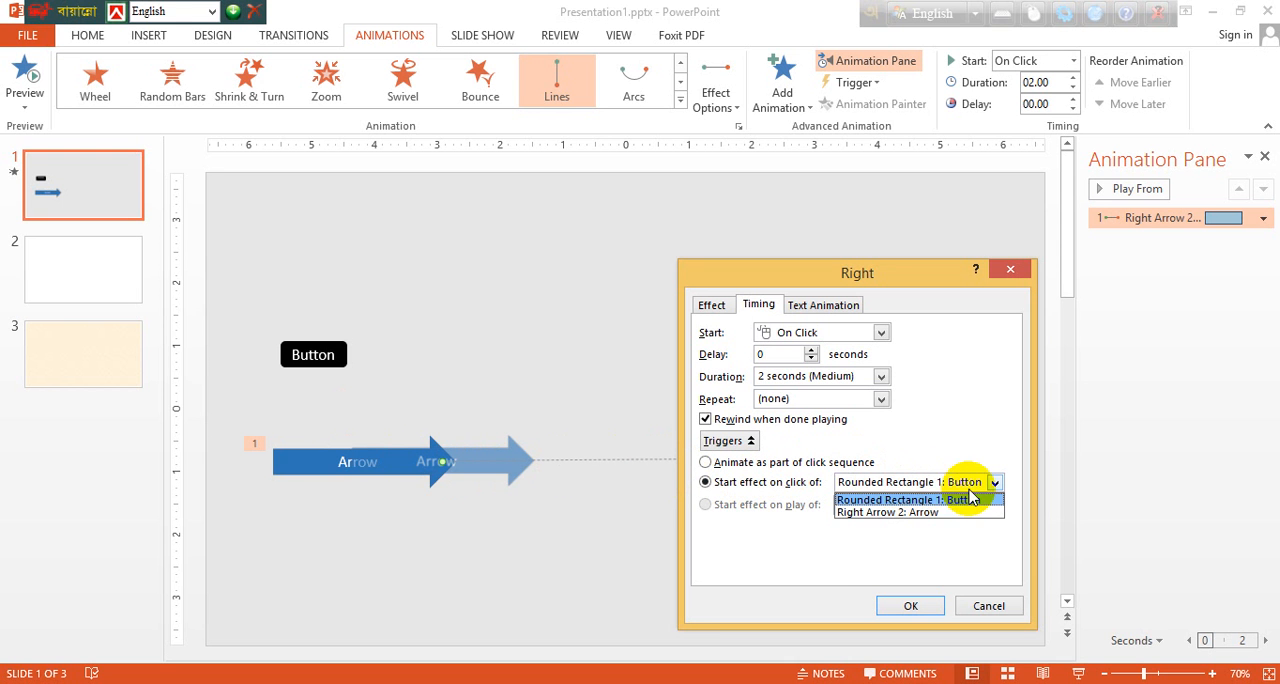
{"action": "left_click", "coordinate": [934, 505]}
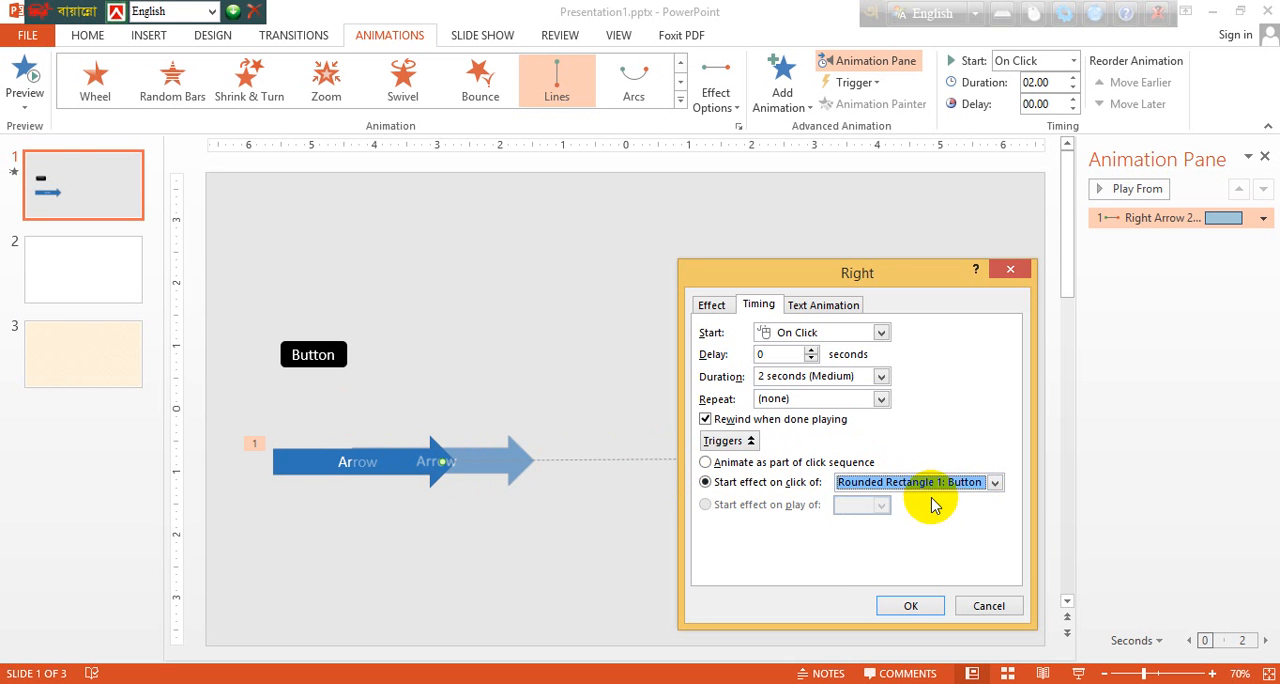
{"action": "left_click", "coordinate": [912, 607]}
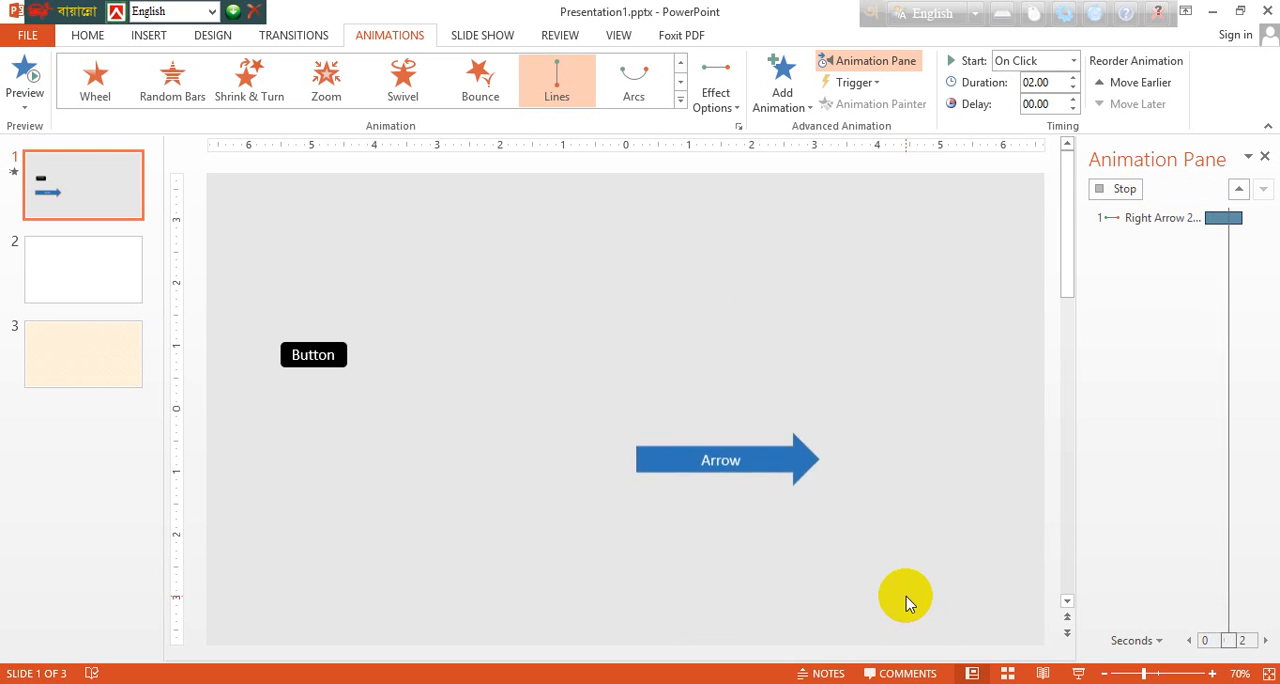
Step: Run the slide show from the current slide, test the arrow's motion with the Button shape, and exit the show
{"action": "left_click", "coordinate": [1081, 674]}
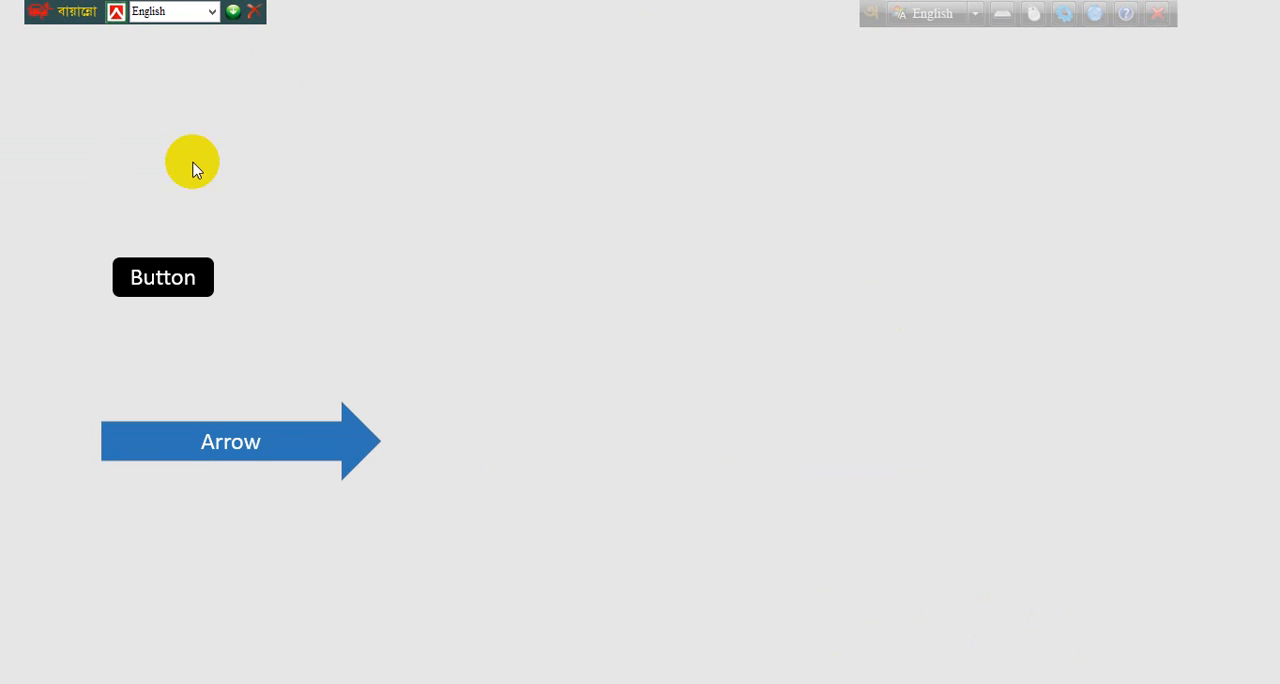
{"action": "left_click", "coordinate": [157, 275]}
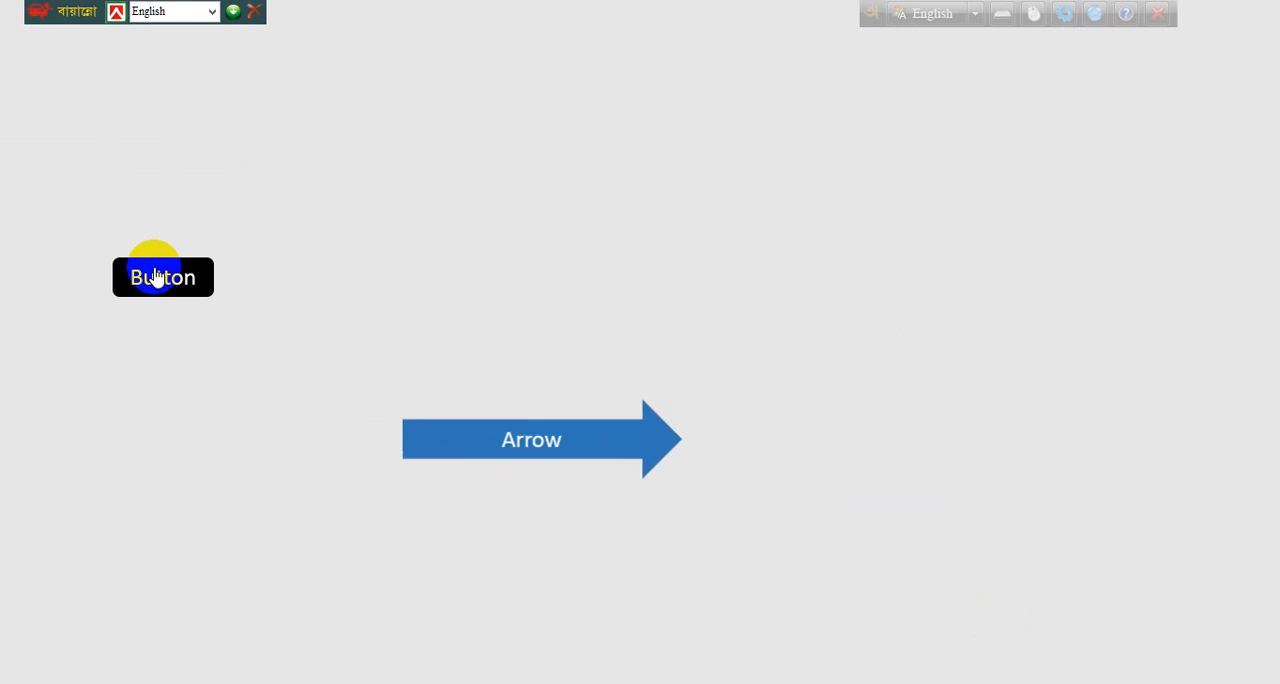
{"action": "left_click", "coordinate": [155, 276]}
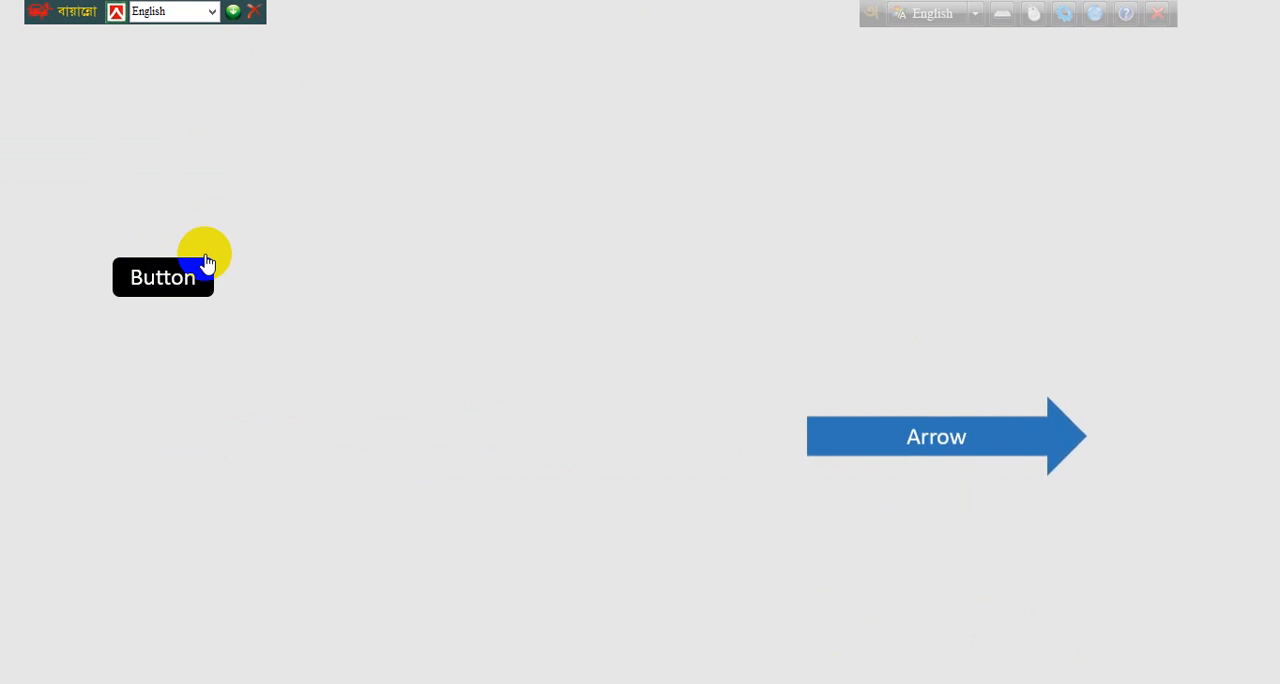
{"action": "key", "text": "Escape"}
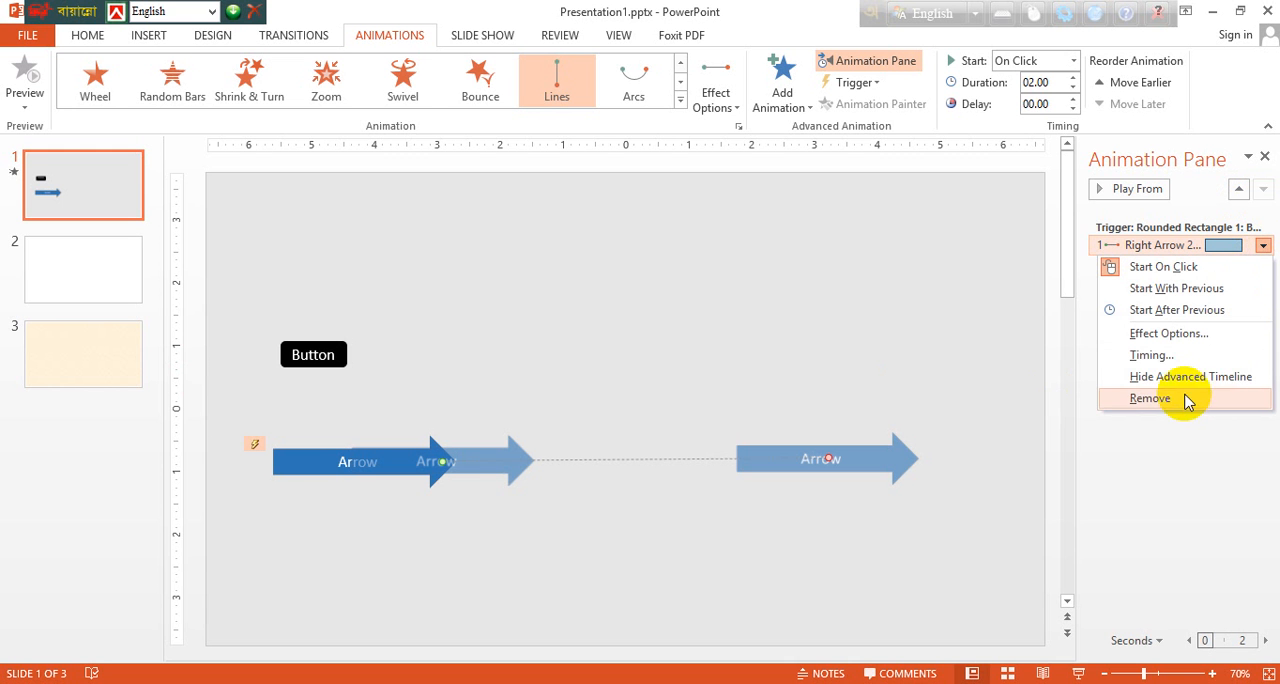
Step: Set the duration of the arrow's motion path animation to 3 seconds (Slow) in its timing settings
{"action": "left_click", "coordinate": [1156, 356]}
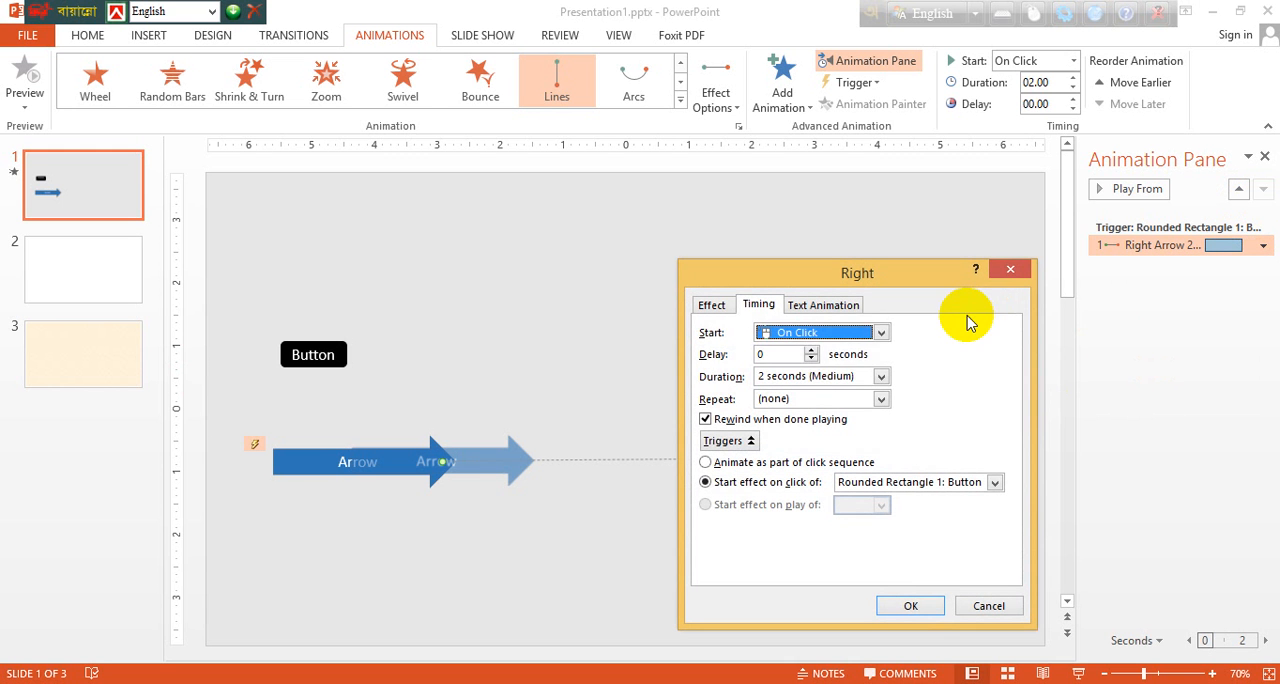
{"action": "left_click", "coordinate": [713, 310]}
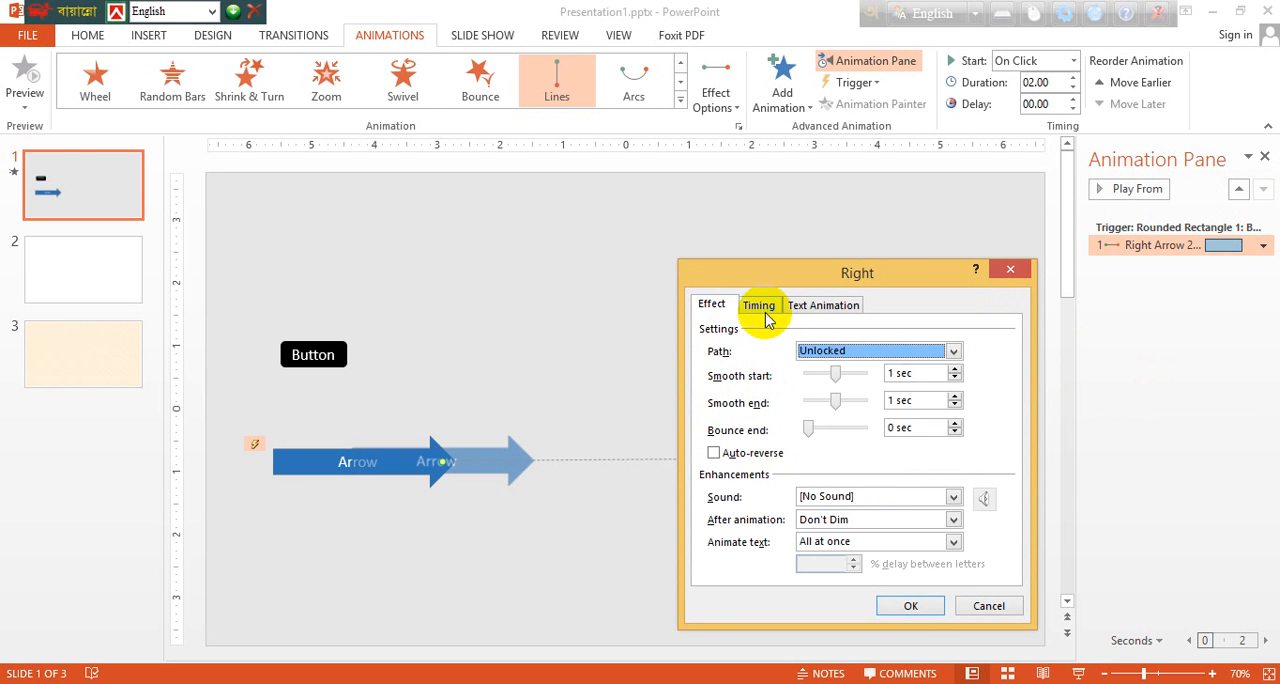
{"action": "left_click", "coordinate": [762, 309]}
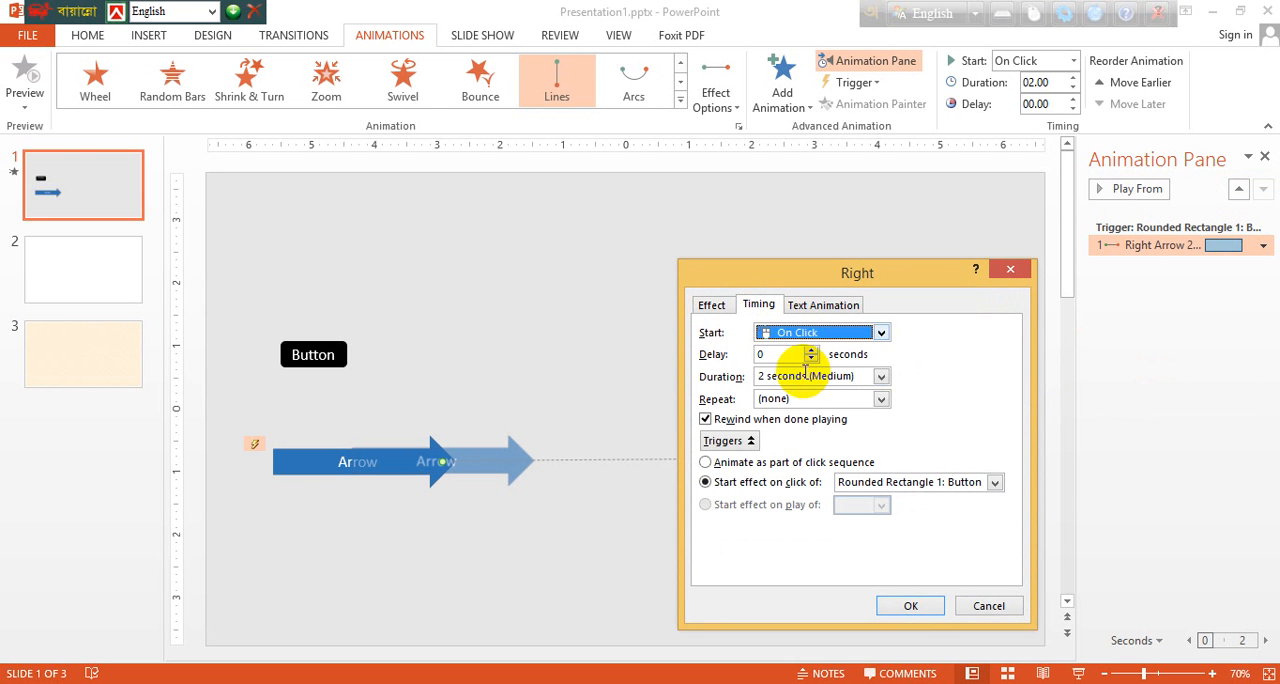
{"action": "left_click", "coordinate": [879, 377]}
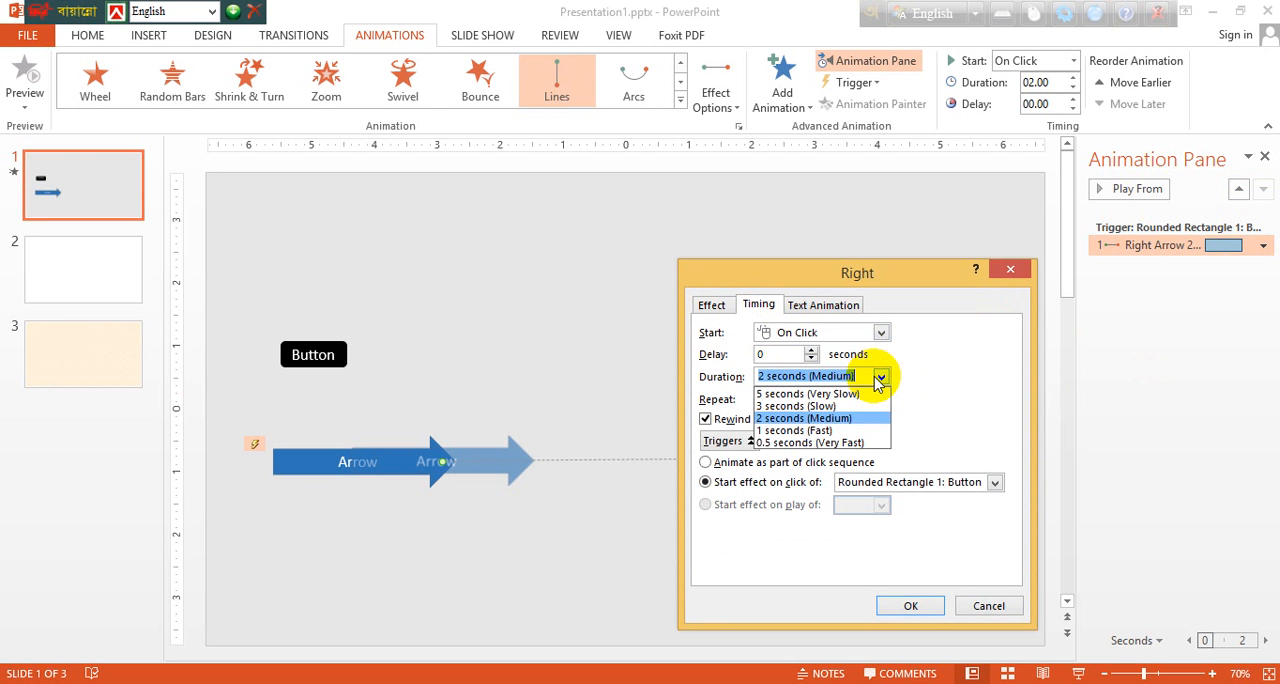
{"action": "left_click", "coordinate": [795, 406]}
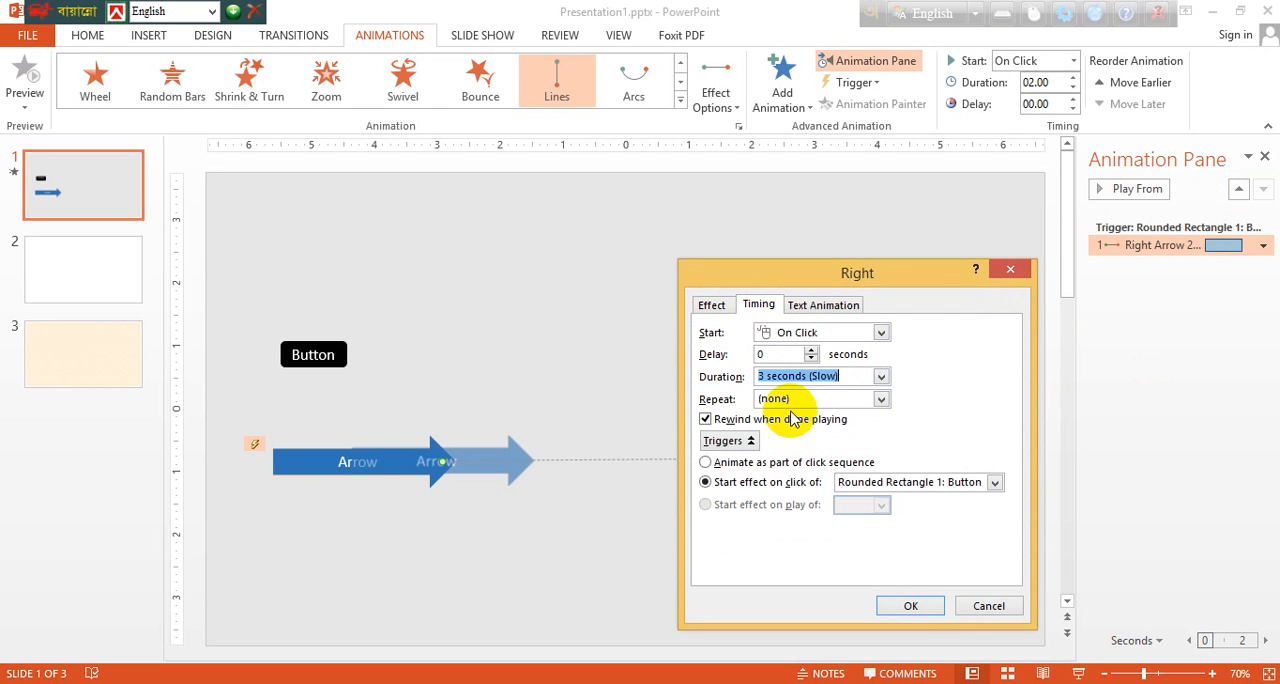
Step: Set the arrow animation to repeat Until End of Slide and apply the timing settings
{"action": "left_click", "coordinate": [882, 399]}
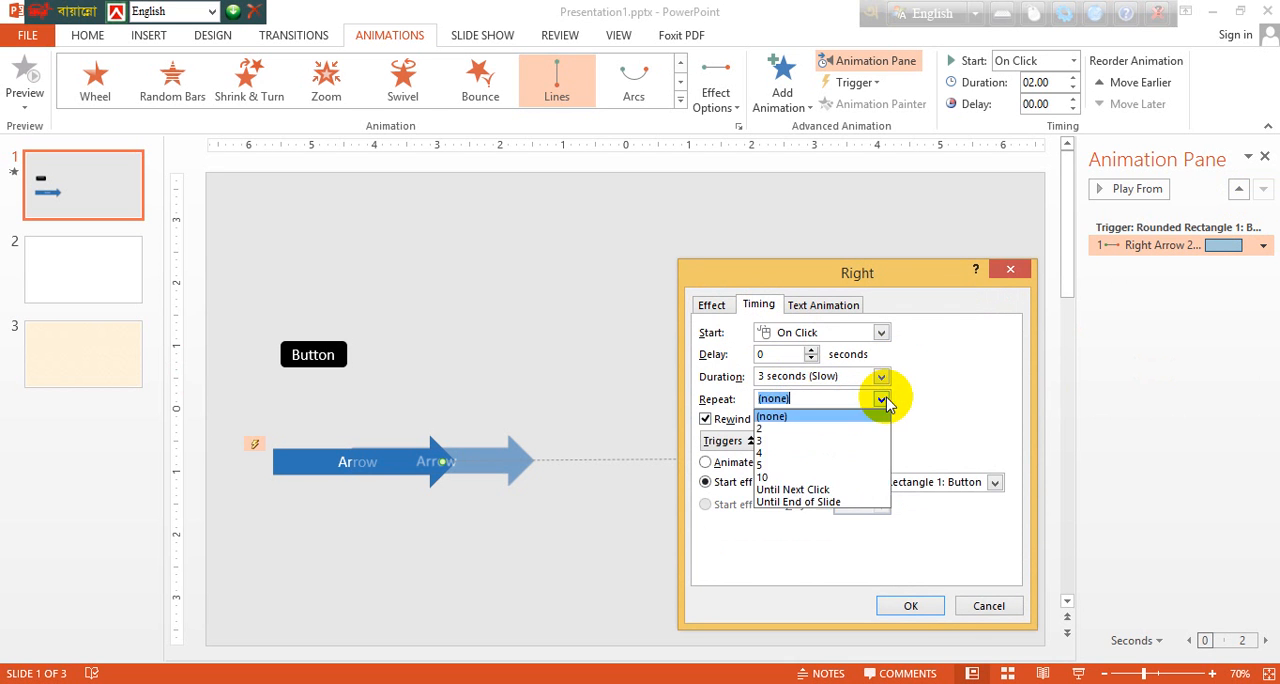
{"action": "left_click", "coordinate": [798, 502]}
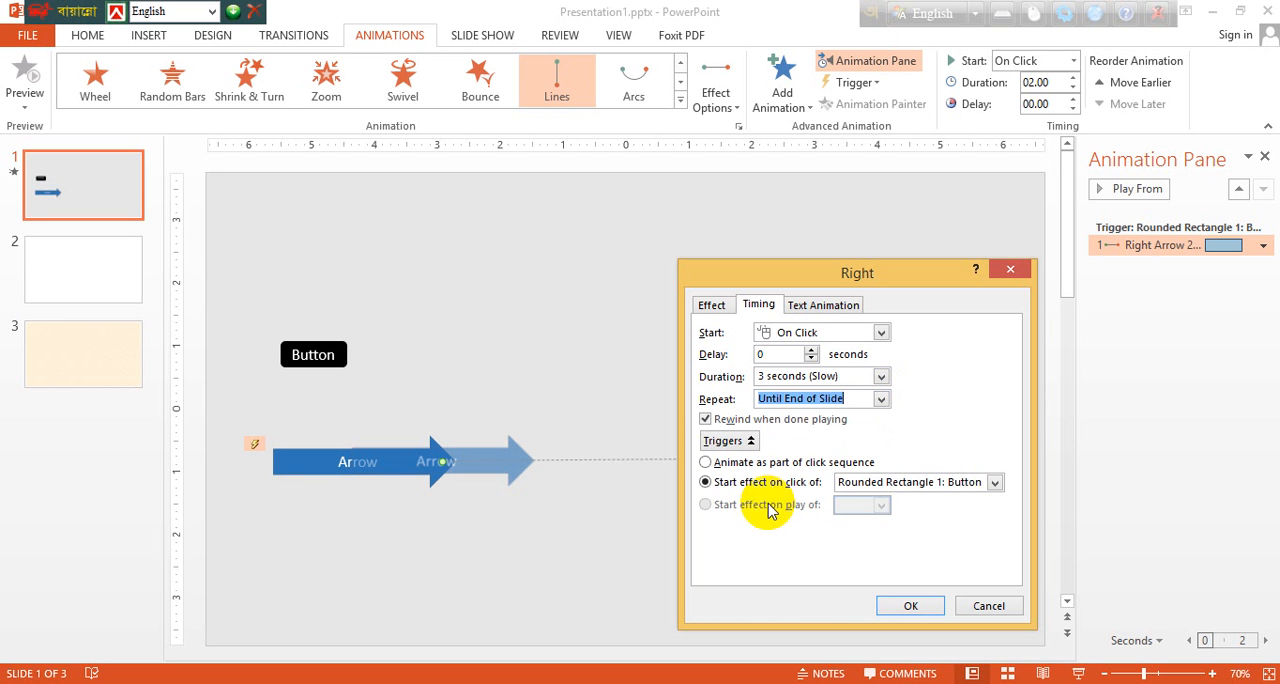
{"action": "left_click", "coordinate": [880, 402]}
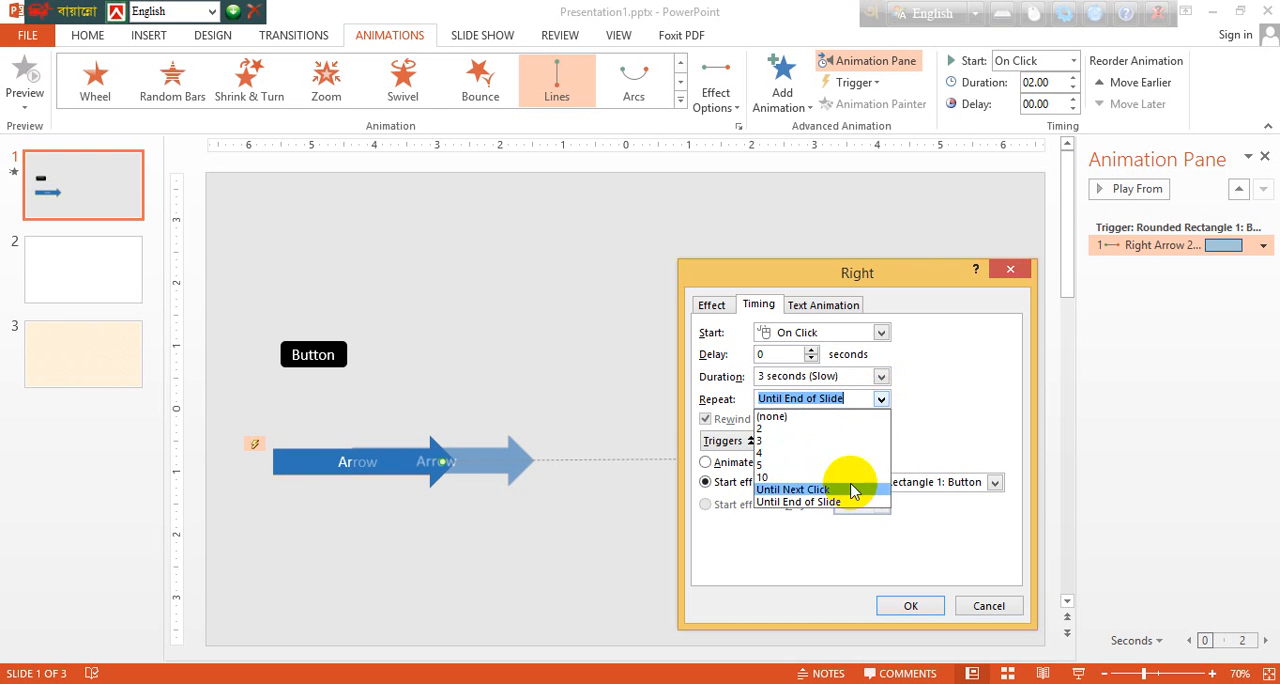
{"action": "left_click", "coordinate": [914, 608]}
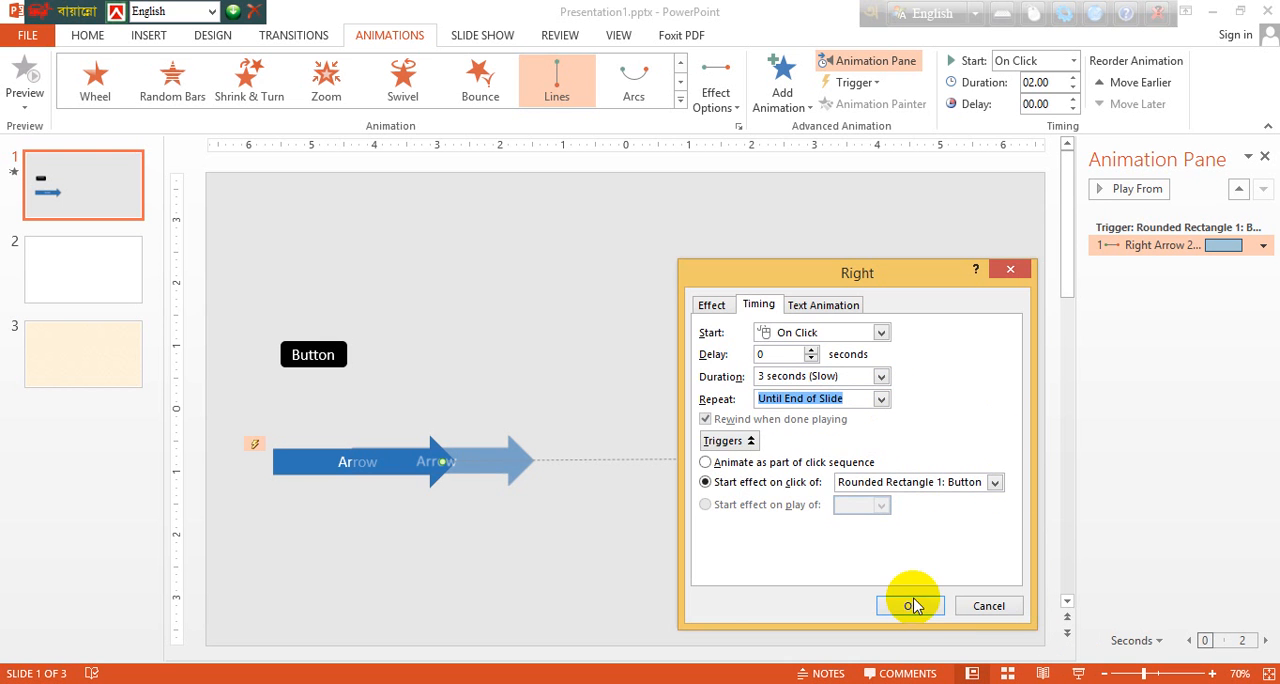
{"action": "left_click", "coordinate": [910, 607]}
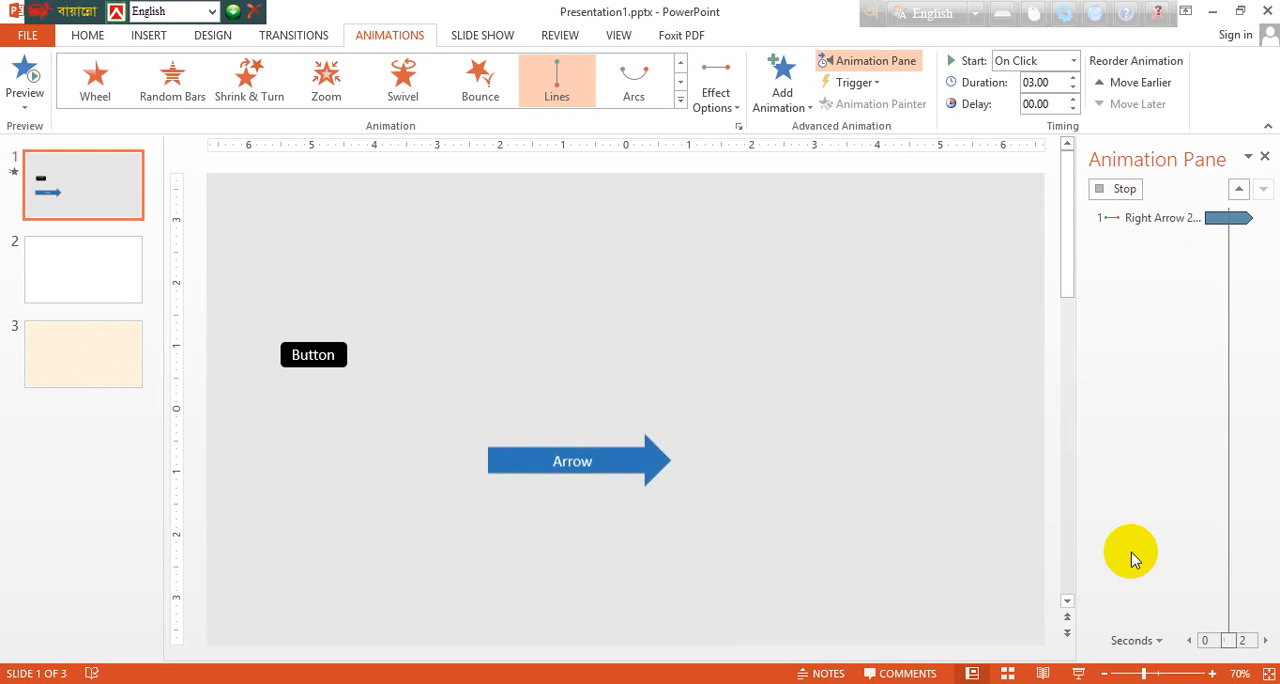
Step: Run the slide show from the current slide and test the repeating arrow motion with the Button shape
{"action": "left_click", "coordinate": [1079, 675]}
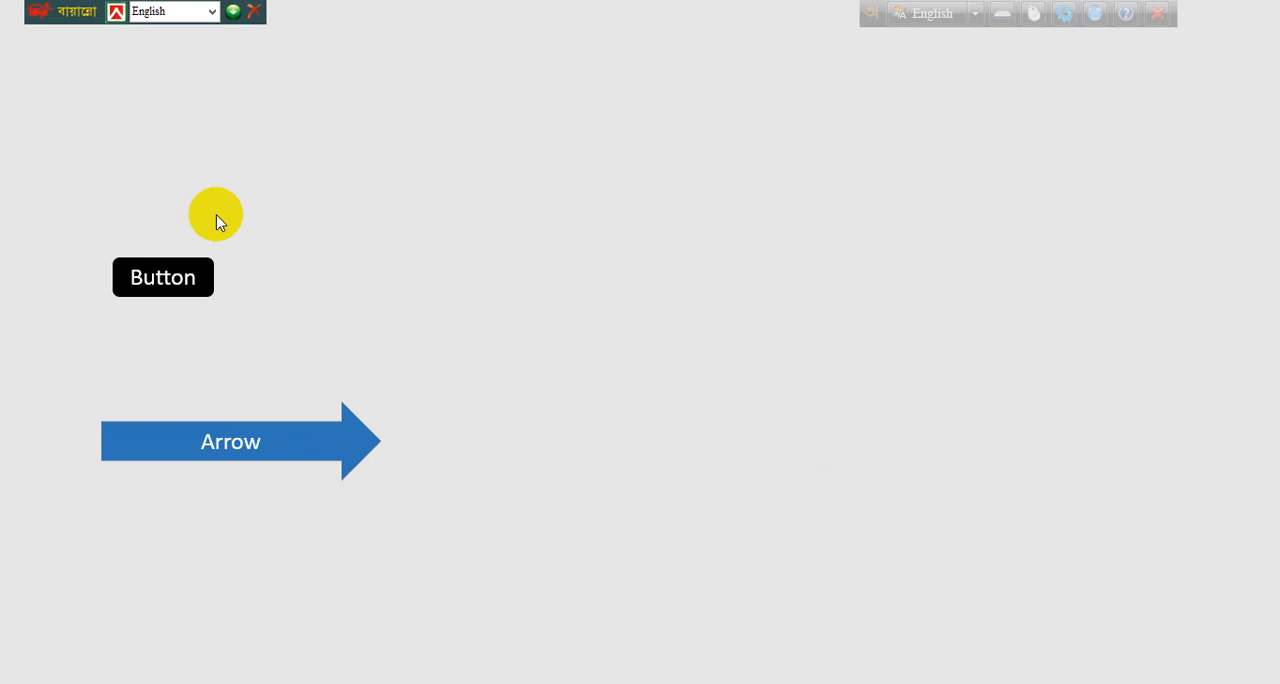
{"action": "left_click", "coordinate": [160, 283]}
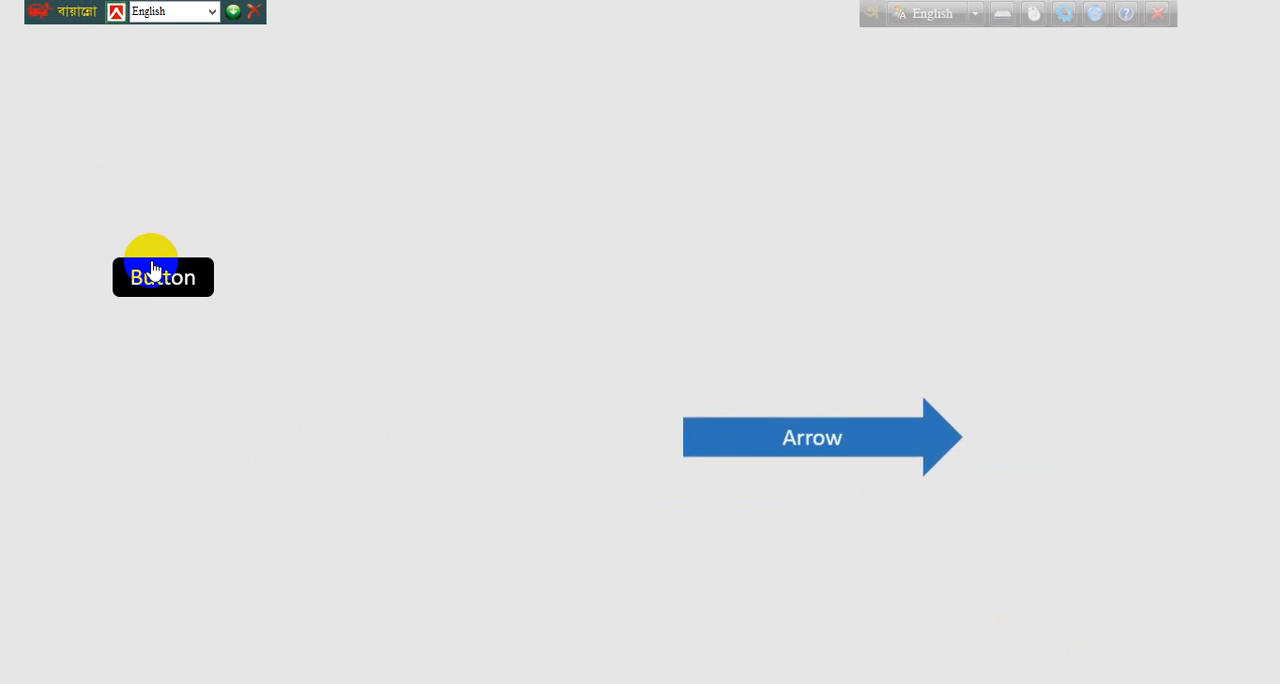
{"action": "left_click", "coordinate": [152, 265]}
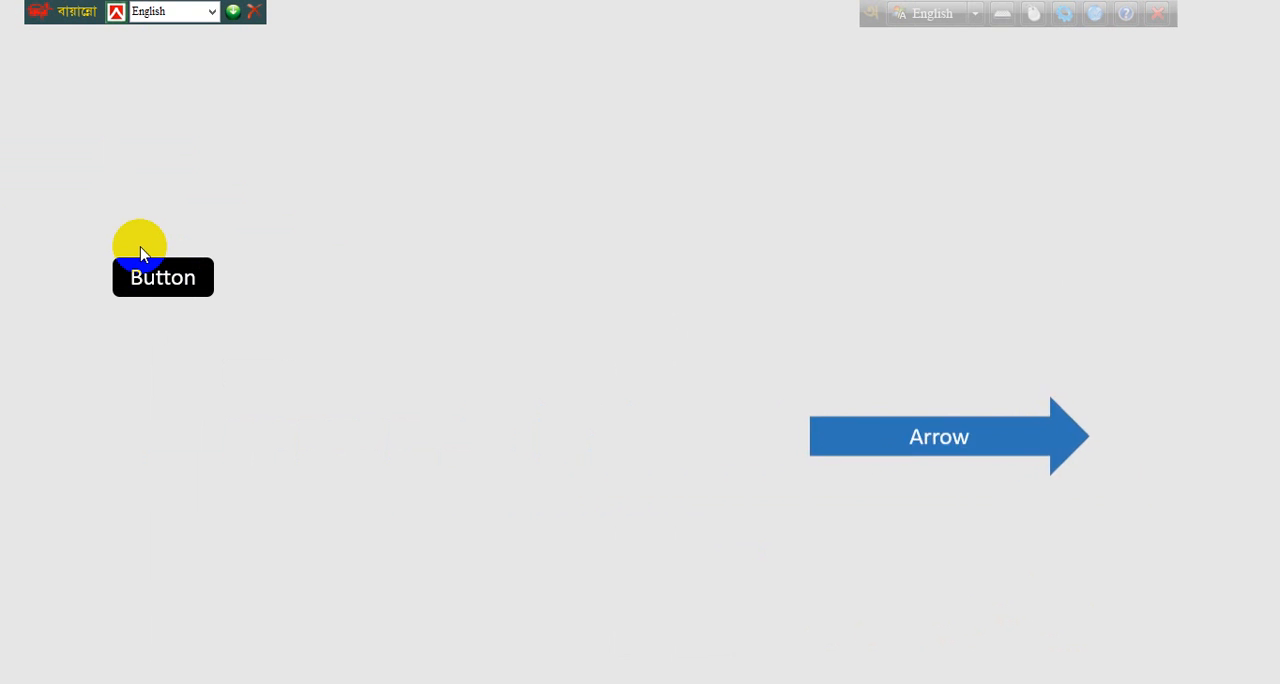
{"action": "left_click", "coordinate": [140, 254]}
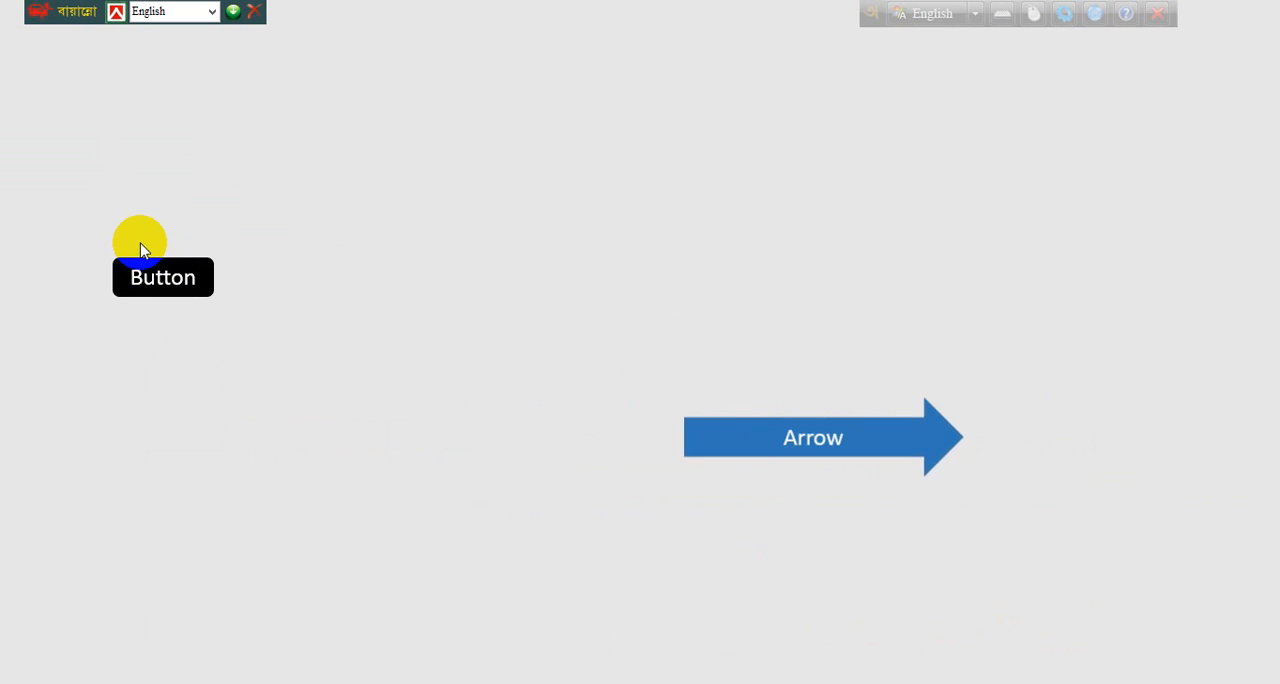